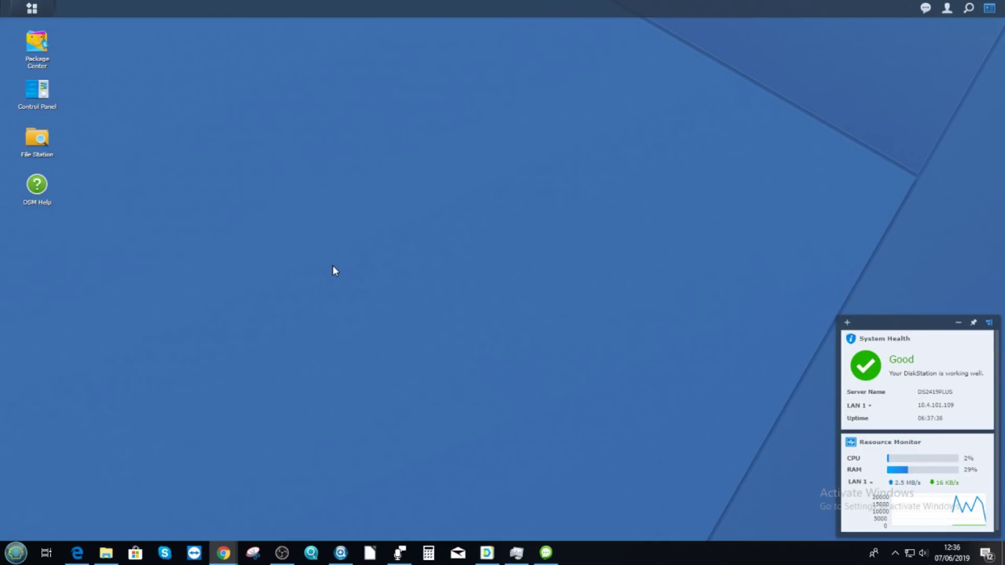
- Open Package Center, enlarge its window, view the Chat package, then list installed packages
{"action": "left_click", "coordinate": [54, 53]}
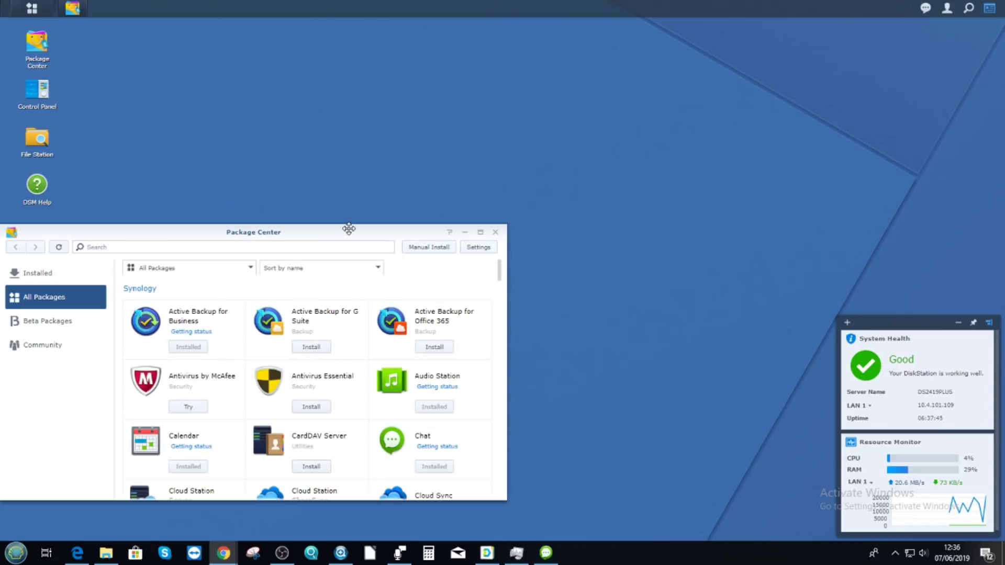
{"action": "left_click_drag", "start_coordinate": [348, 229], "coordinate": [476, 76]}
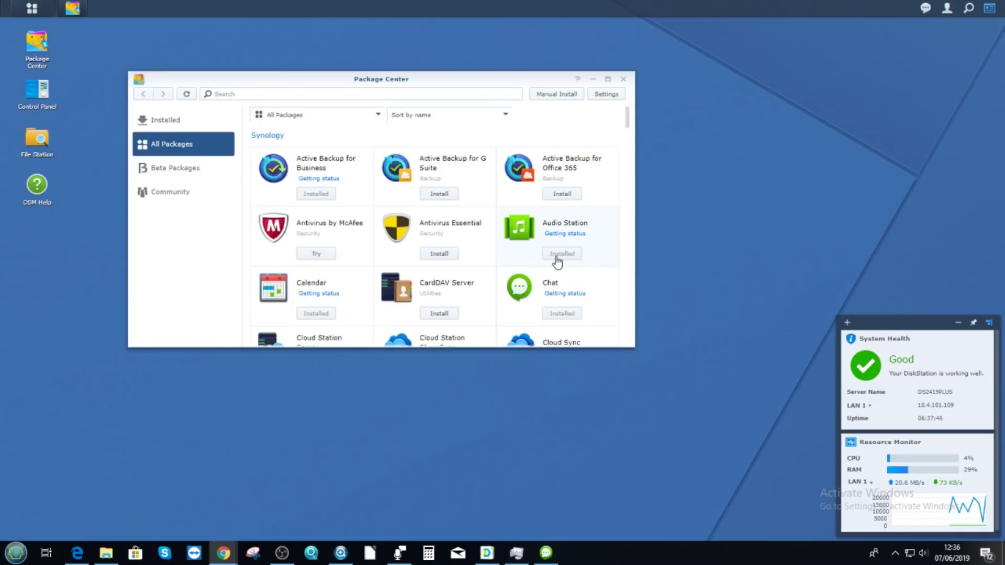
{"action": "left_click", "coordinate": [523, 290]}
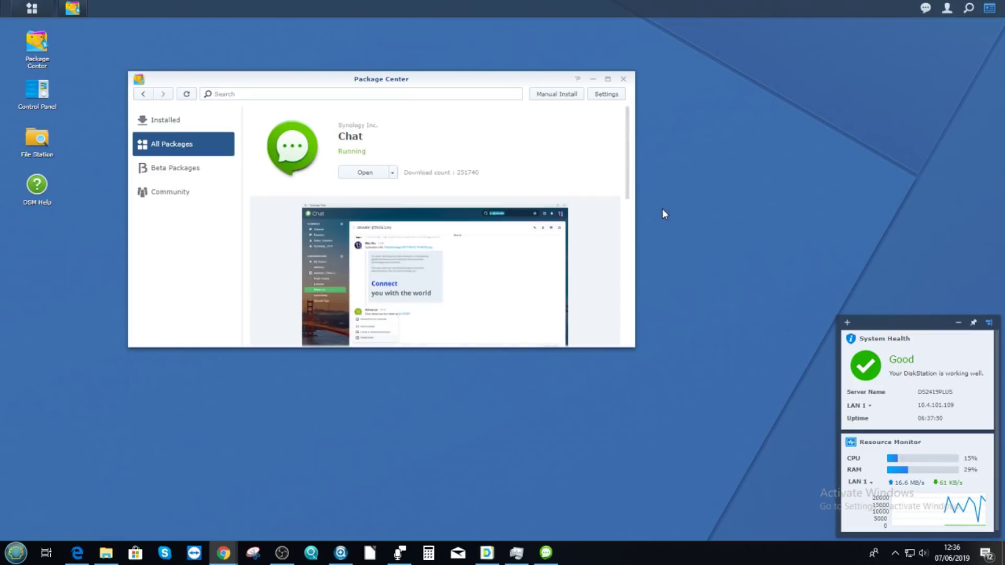
{"action": "left_click_drag", "start_coordinate": [634, 216], "coordinate": [832, 205]}
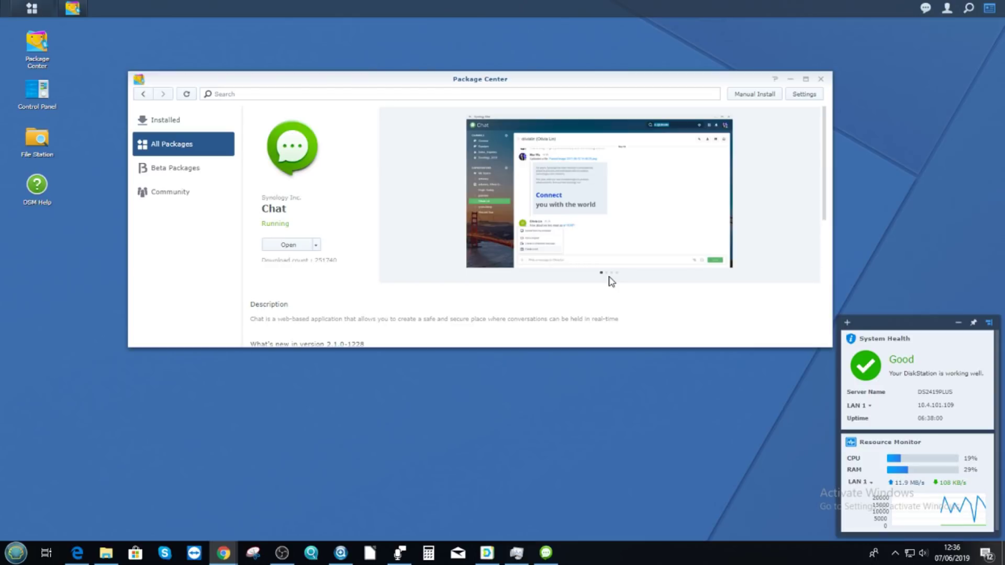
{"action": "left_click_drag", "start_coordinate": [521, 347], "coordinate": [528, 395]}
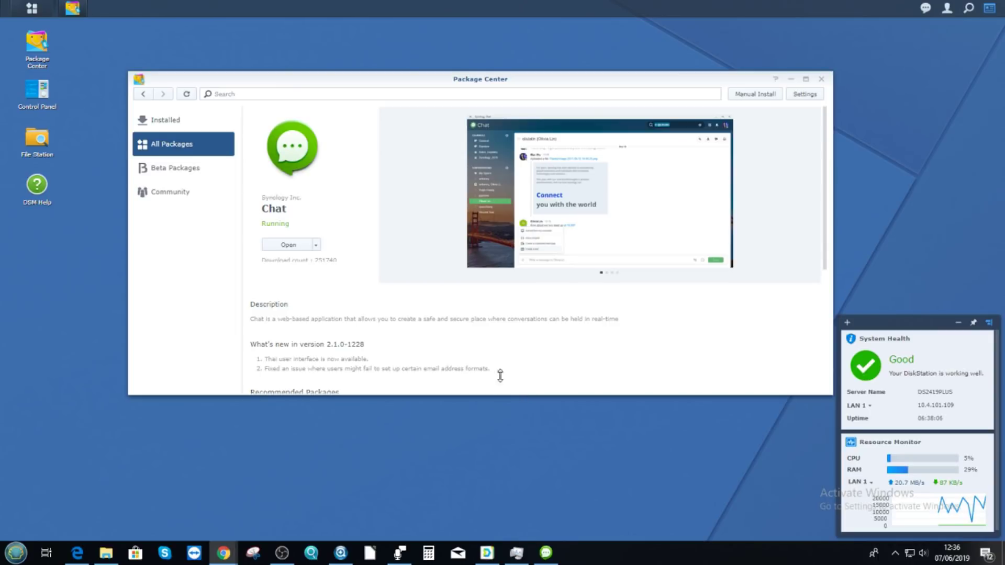
{"action": "left_click", "coordinate": [149, 120]}
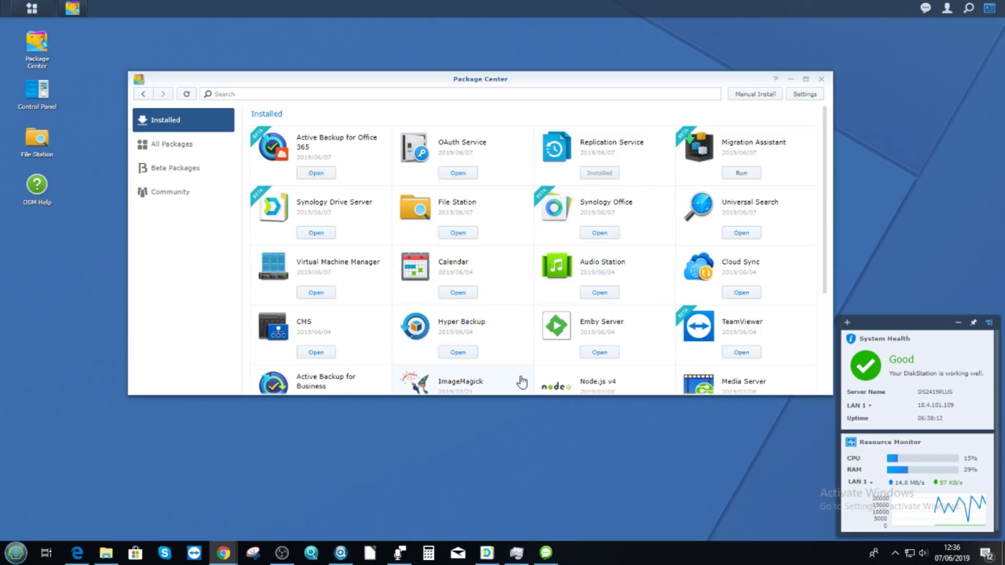
- Make Package Center taller and open the installed Chat package's details
{"action": "left_click_drag", "start_coordinate": [466, 396], "coordinate": [455, 441]}
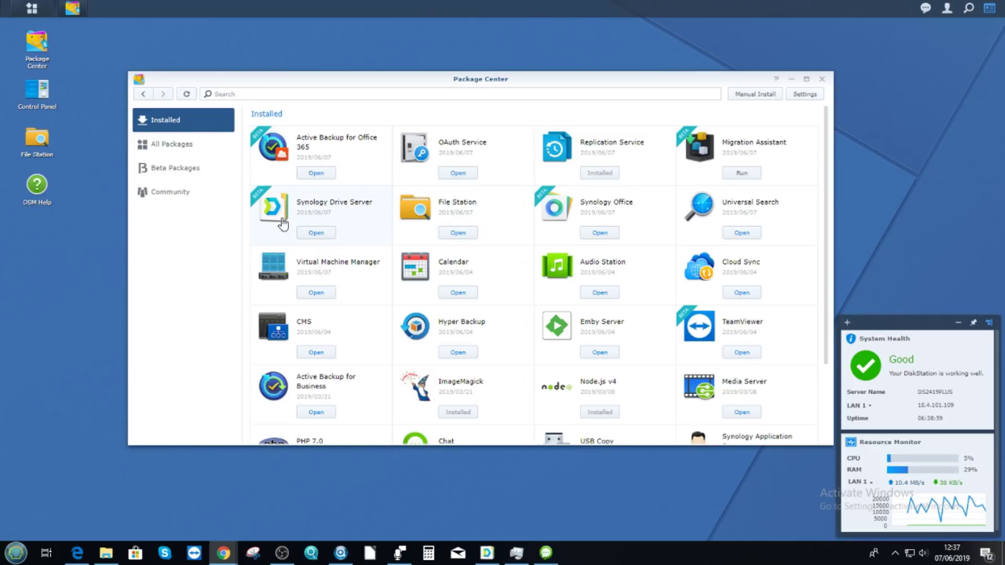
{"action": "scroll", "coordinate": [308, 209], "scroll_direction": "down", "scroll_amount": 2}
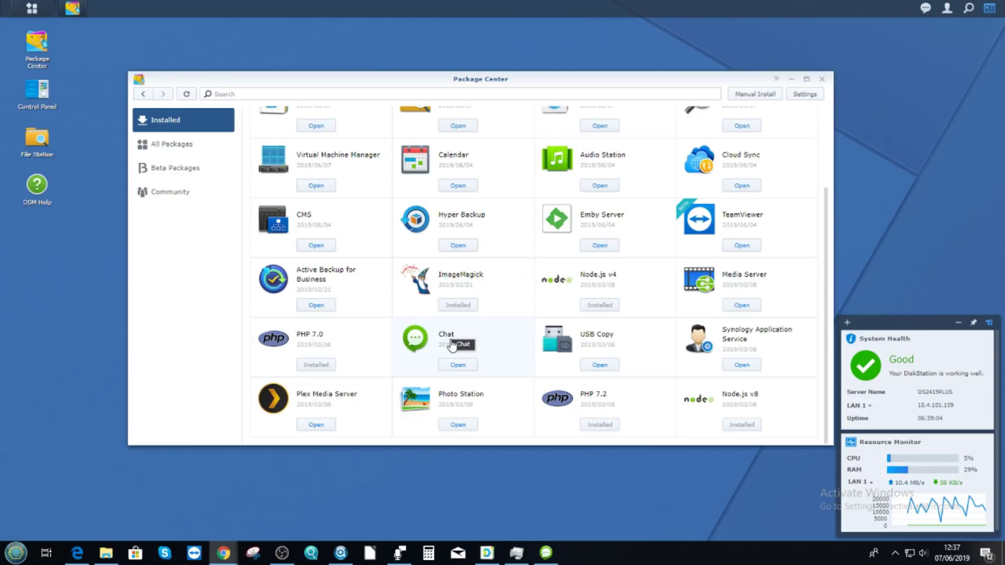
{"action": "scroll", "coordinate": [446, 338], "scroll_direction": "up", "scroll_amount": 1}
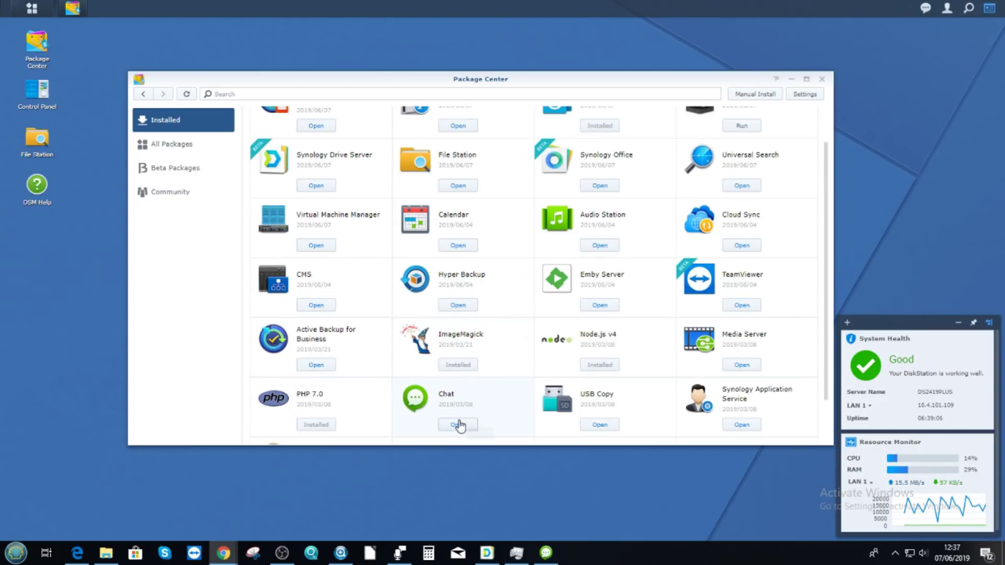
{"action": "left_click", "coordinate": [416, 402]}
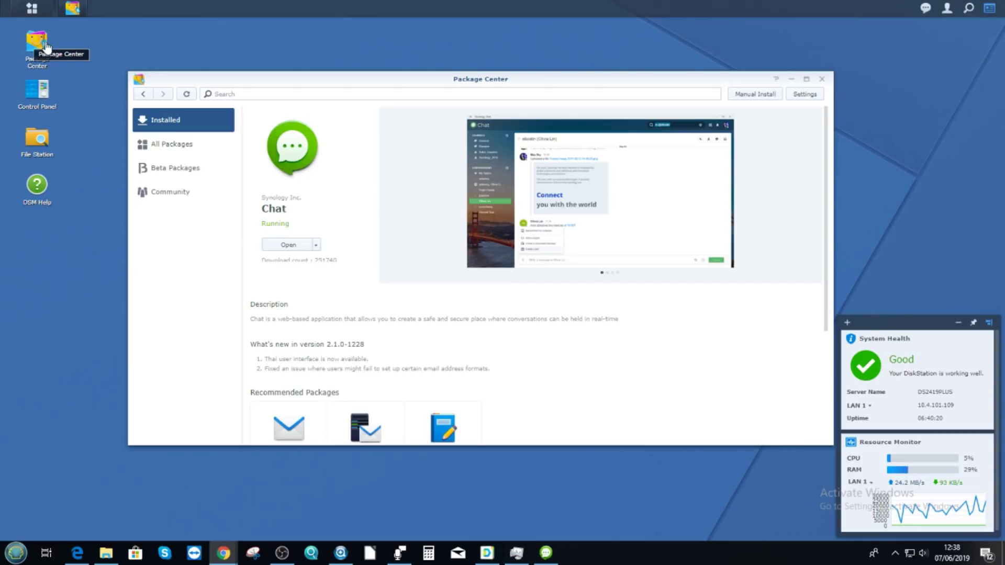
- Close Package Center and open Control Panel's User page listing the accounts
{"action": "left_click", "coordinate": [822, 79]}
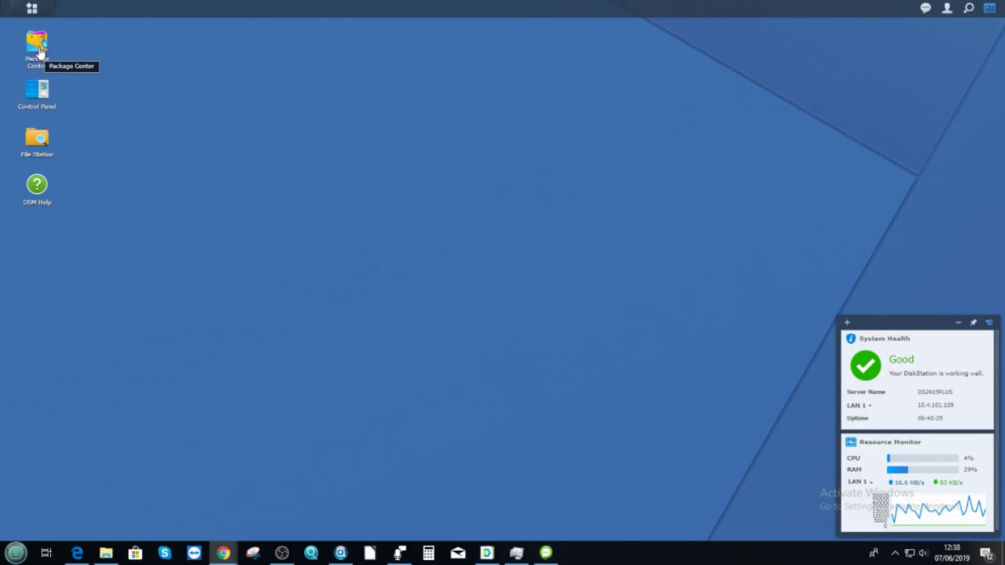
{"action": "left_click", "coordinate": [32, 9]}
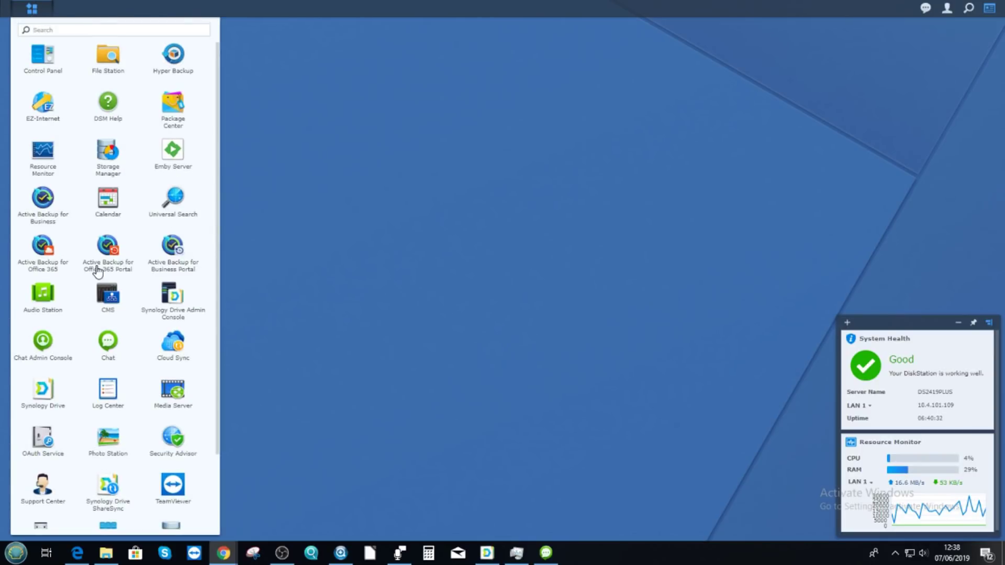
{"action": "scroll", "coordinate": [99, 267], "scroll_direction": "down", "scroll_amount": 2}
{"action": "scroll", "coordinate": [101, 267], "scroll_direction": "up", "scroll_amount": 2}
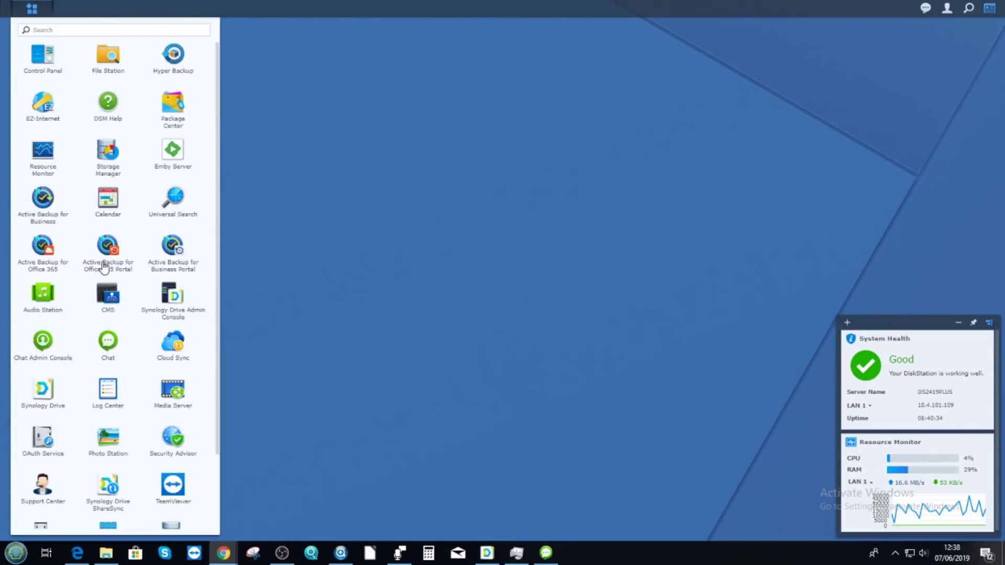
{"action": "left_click", "coordinate": [59, 77]}
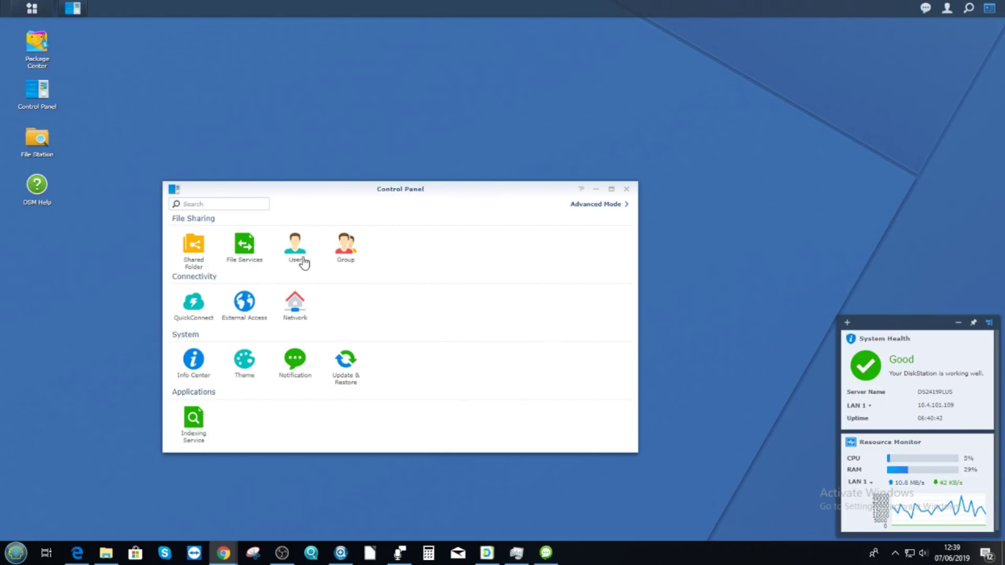
{"action": "left_click", "coordinate": [294, 249]}
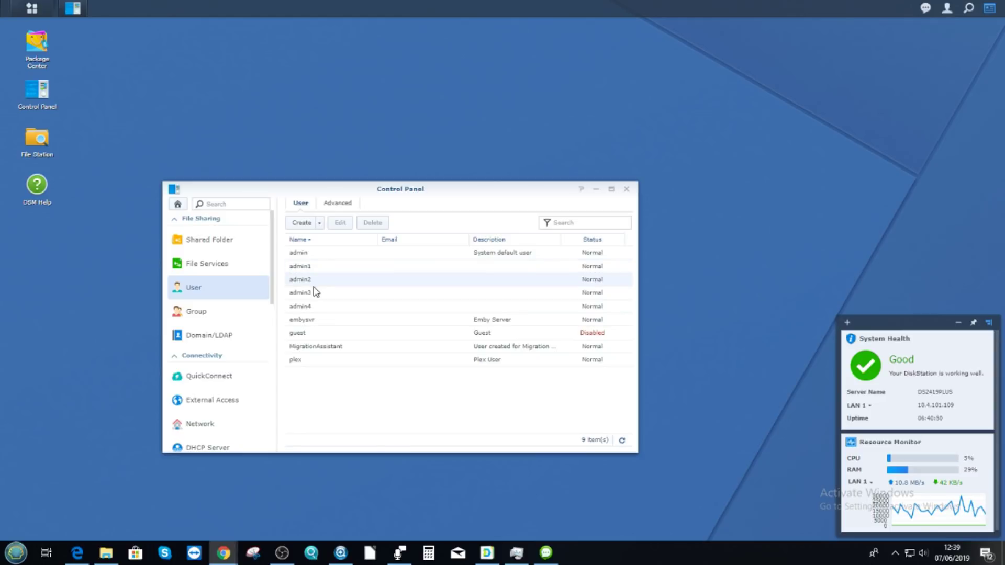
- Start a new user named admin5 and set its password
{"action": "left_click", "coordinate": [305, 224]}
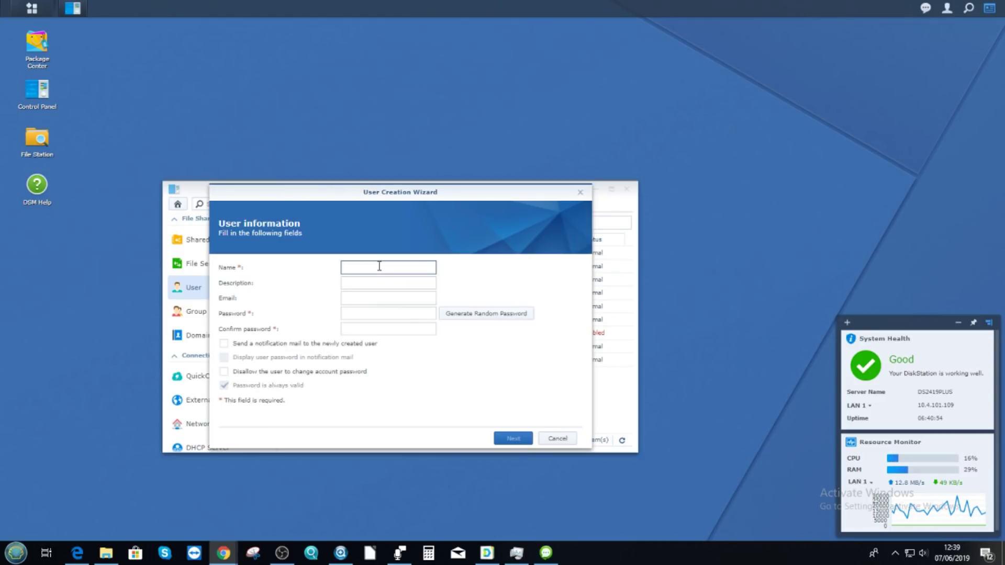
{"action": "type", "text": "admin5"}
{"action": "left_click", "coordinate": [370, 314]}
{"action": "type", "text": "••••"}
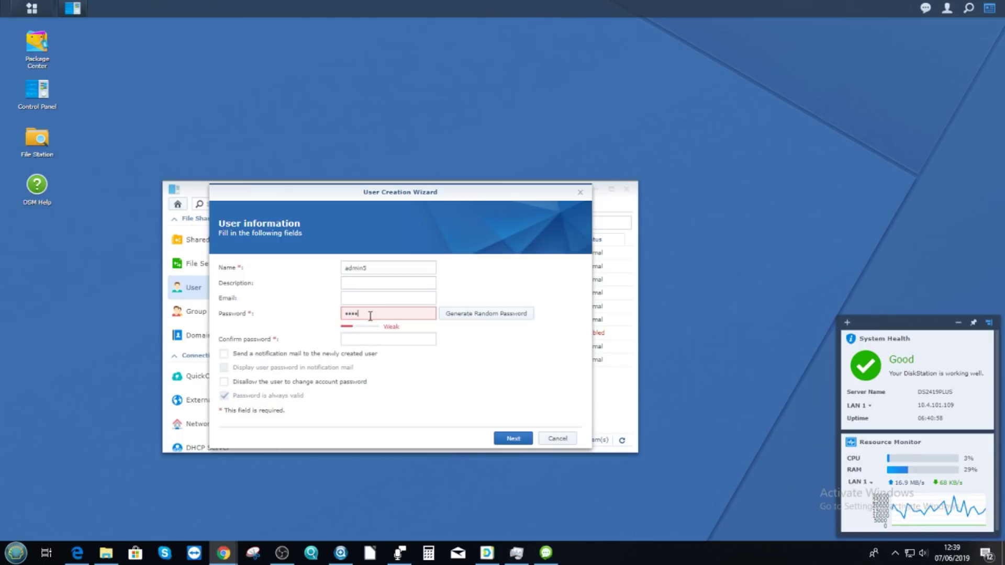
{"action": "left_click", "coordinate": [380, 337]}
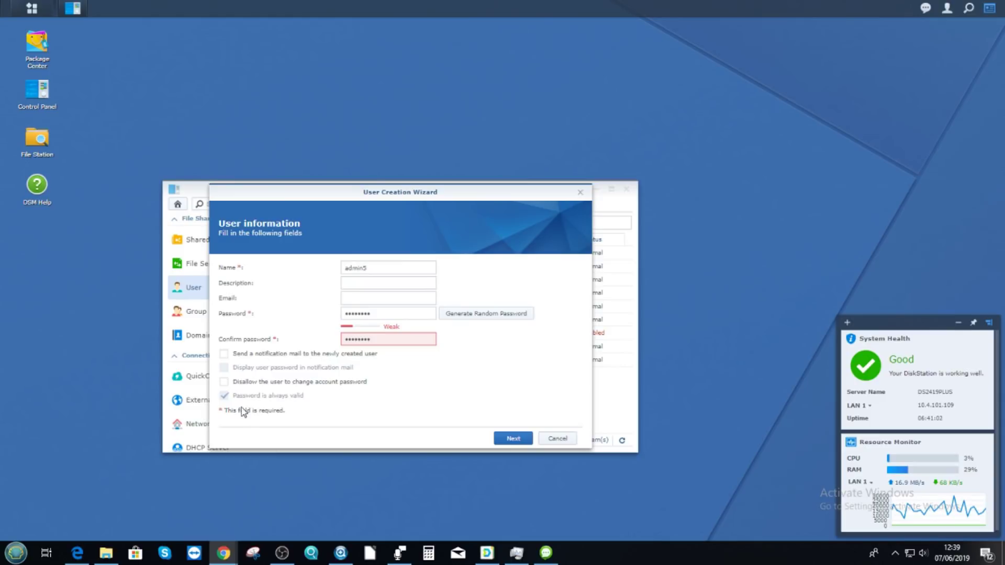
{"action": "left_click", "coordinate": [513, 438]}
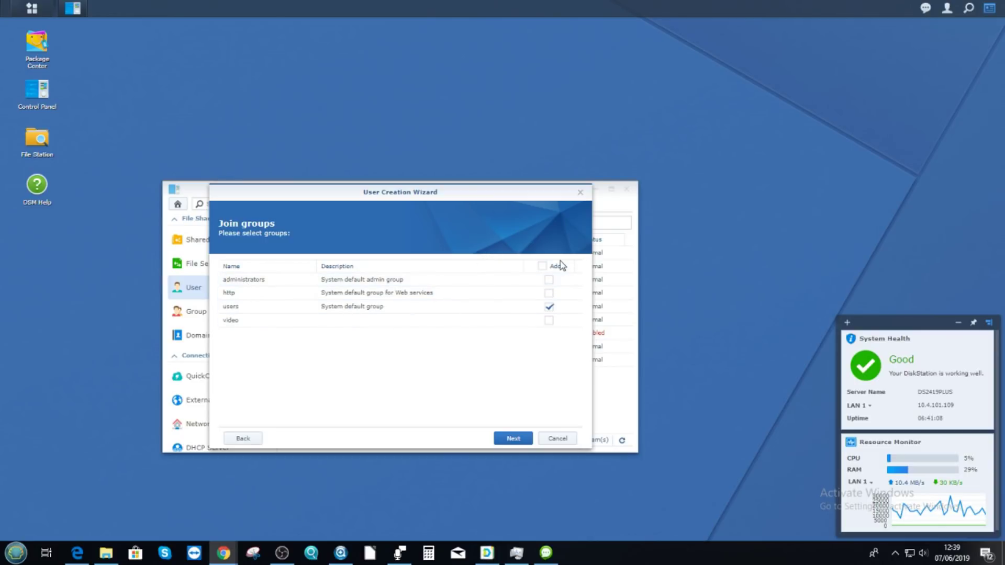
- Give admin5 every group, Read/Write on all shared folders and all applications, then apply
{"action": "left_click", "coordinate": [542, 266]}
{"action": "left_click", "coordinate": [510, 440]}
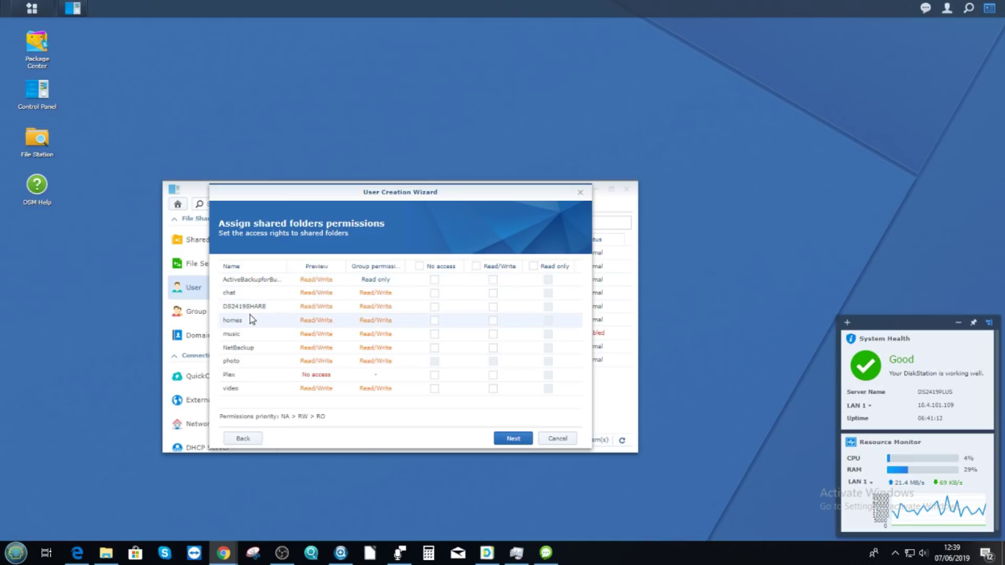
{"action": "left_click", "coordinate": [476, 267]}
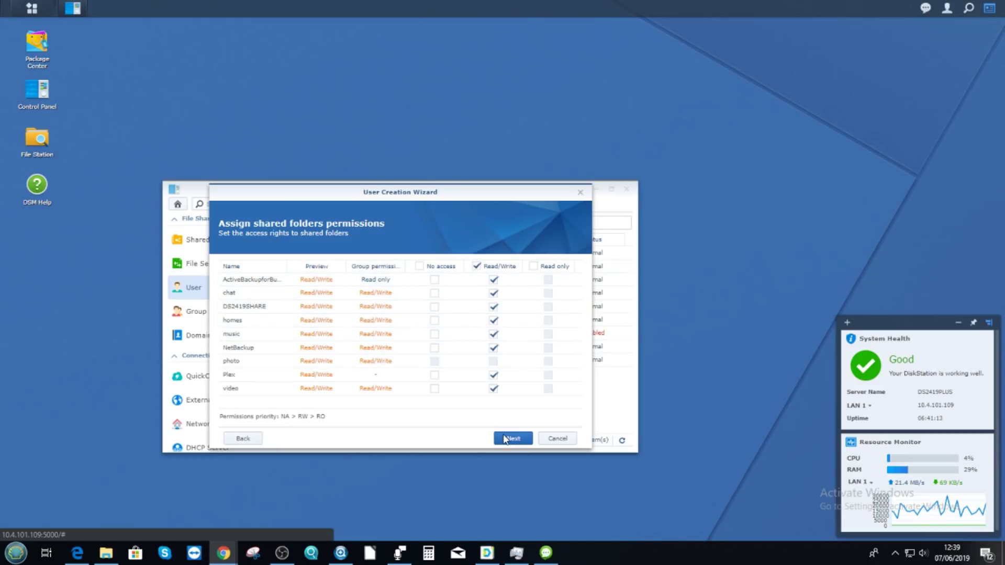
{"action": "left_click", "coordinate": [505, 439]}
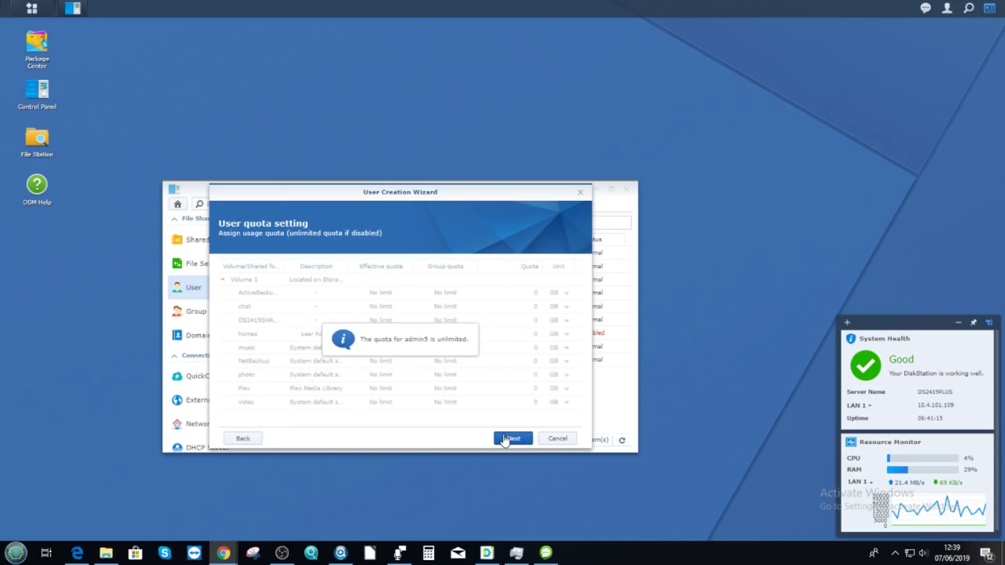
{"action": "left_click", "coordinate": [514, 436]}
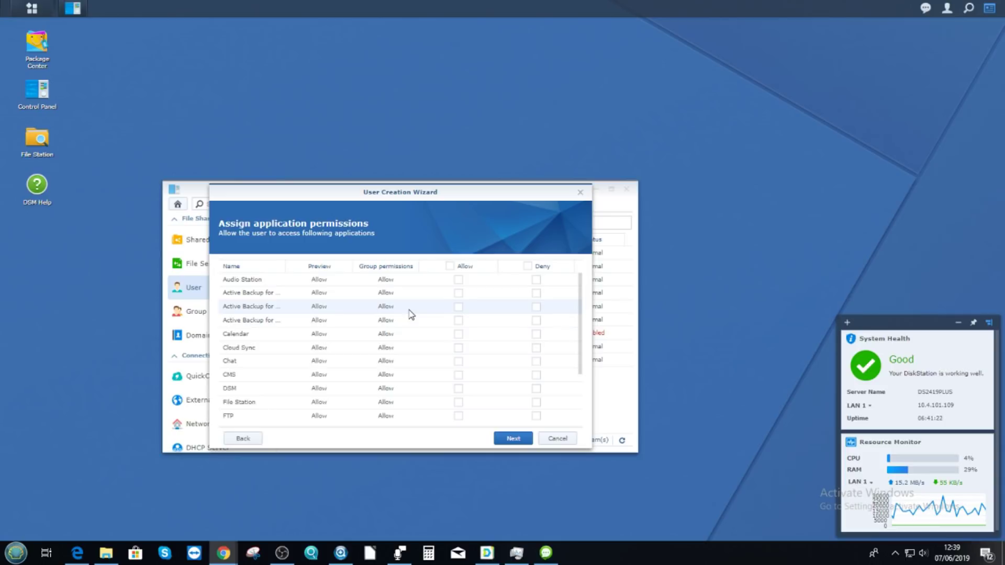
{"action": "left_click", "coordinate": [450, 266]}
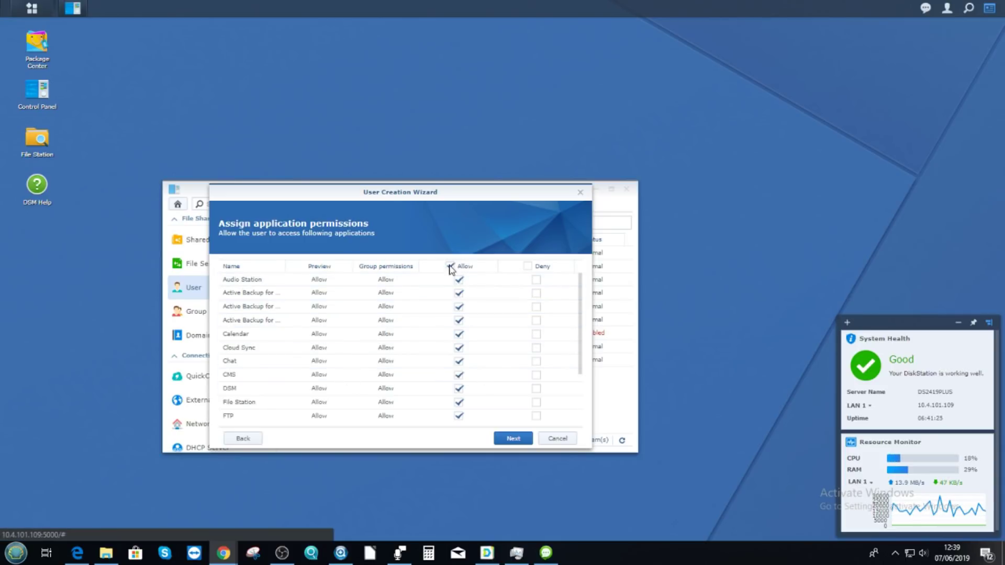
{"action": "left_click", "coordinate": [513, 438]}
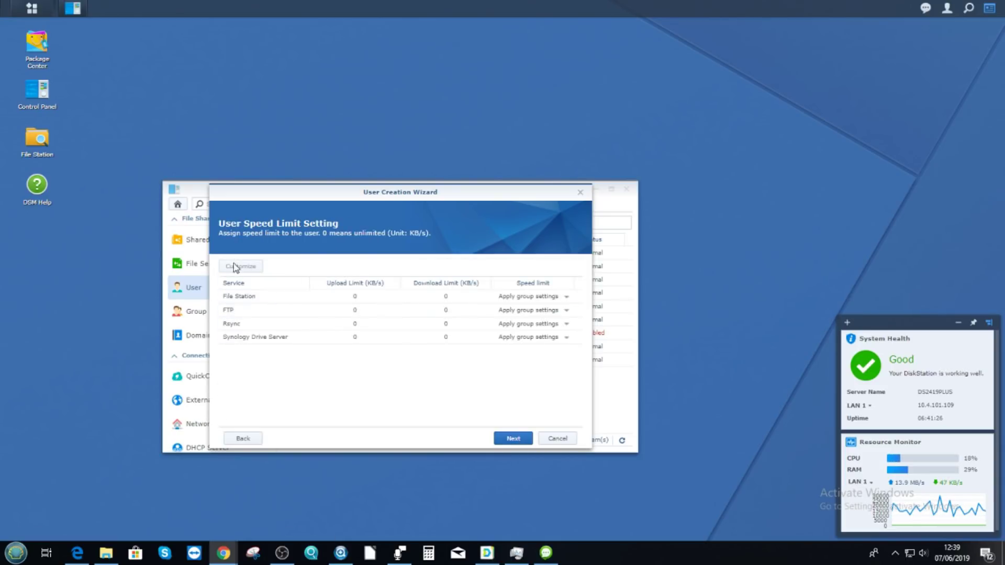
{"action": "left_click", "coordinate": [519, 441]}
{"action": "left_click", "coordinate": [508, 439]}
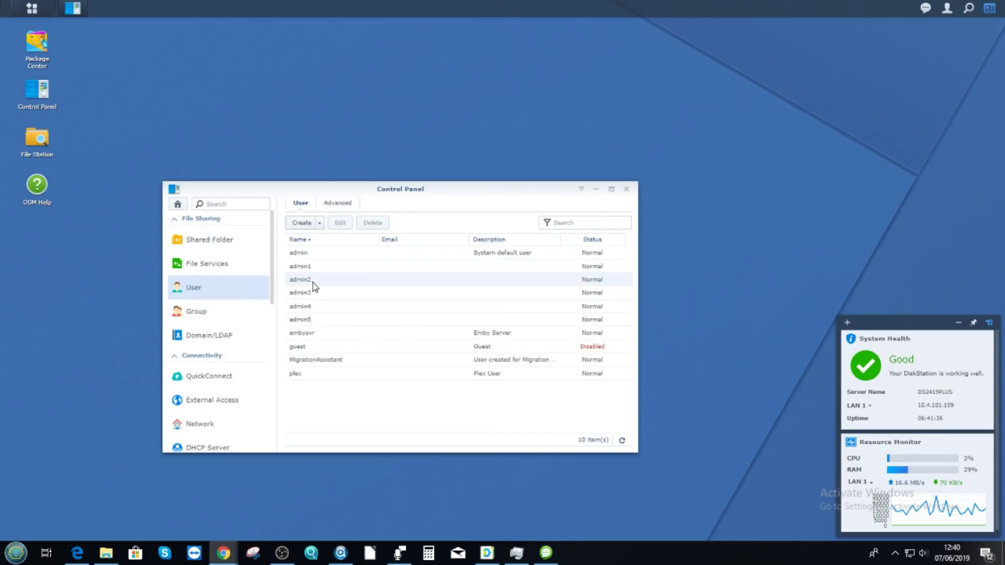
- Close Control Panel and log the admin2 session out of DSM
{"action": "left_click", "coordinate": [626, 189]}
{"action": "left_click", "coordinate": [946, 9]}
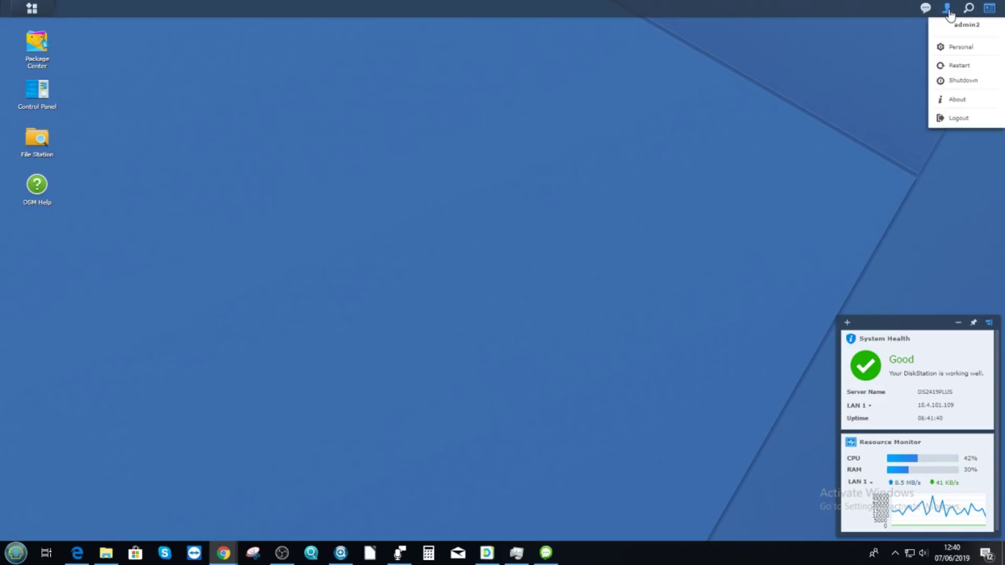
{"action": "left_click", "coordinate": [952, 120]}
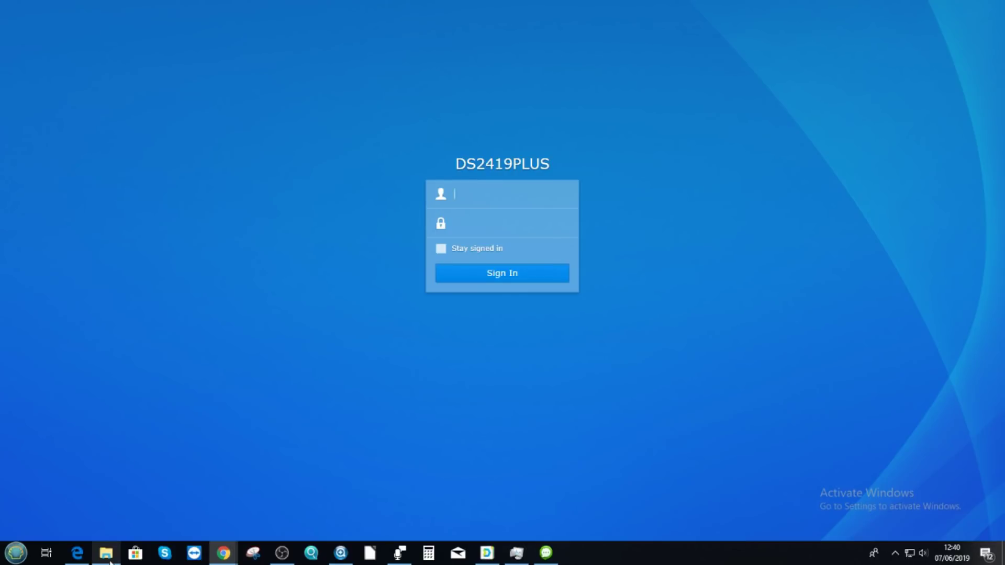
{"action": "mouse_move", "coordinate": [109, 561]}
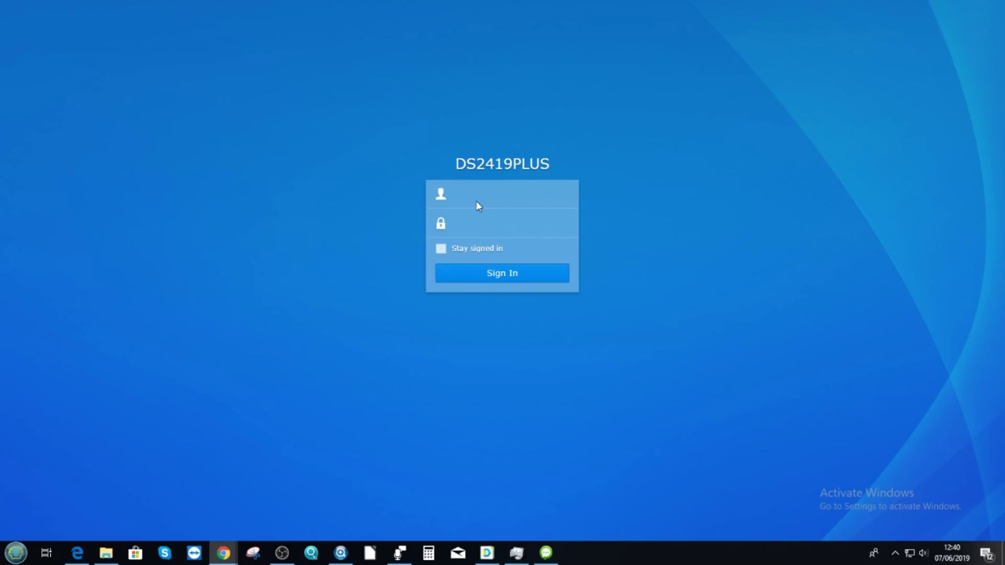
- Sign in as the new admin5 user with its password and dismiss the Smart Update notice
{"action": "left_click", "coordinate": [539, 195]}
{"action": "type", "text": "admin5"}
{"action": "key", "text": "ctrl+v"}
{"action": "left_click", "coordinate": [491, 268]}
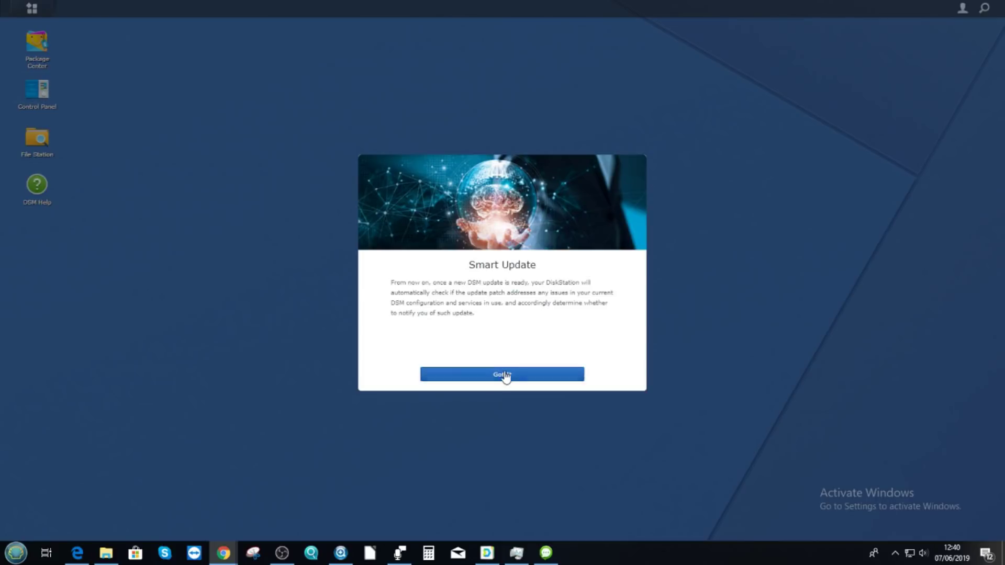
{"action": "left_click", "coordinate": [504, 375]}
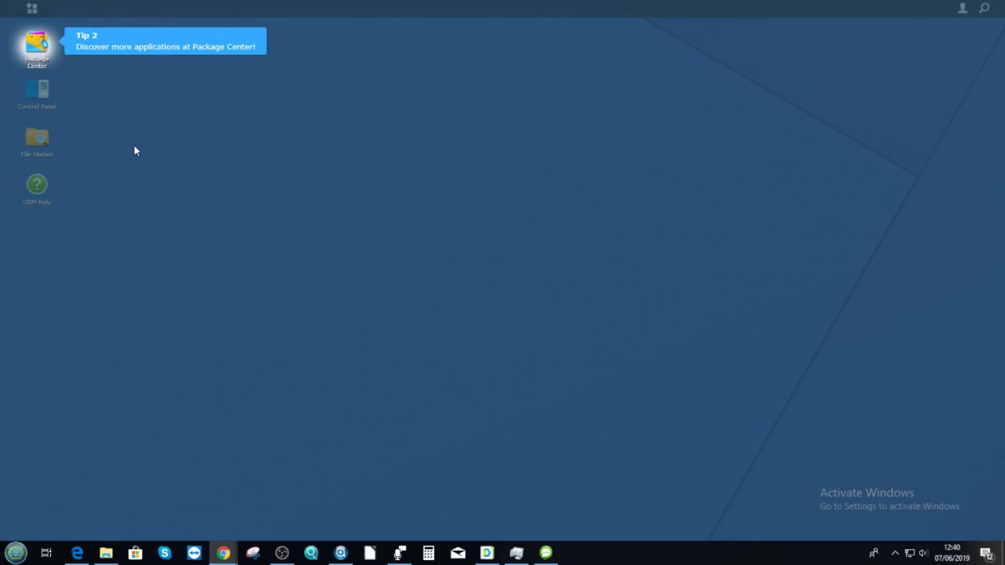
- Dismiss the DSM tips and not-authorized message, then arrange the web, Edge and desktop Chat windows
{"action": "left_click", "coordinate": [107, 231]}
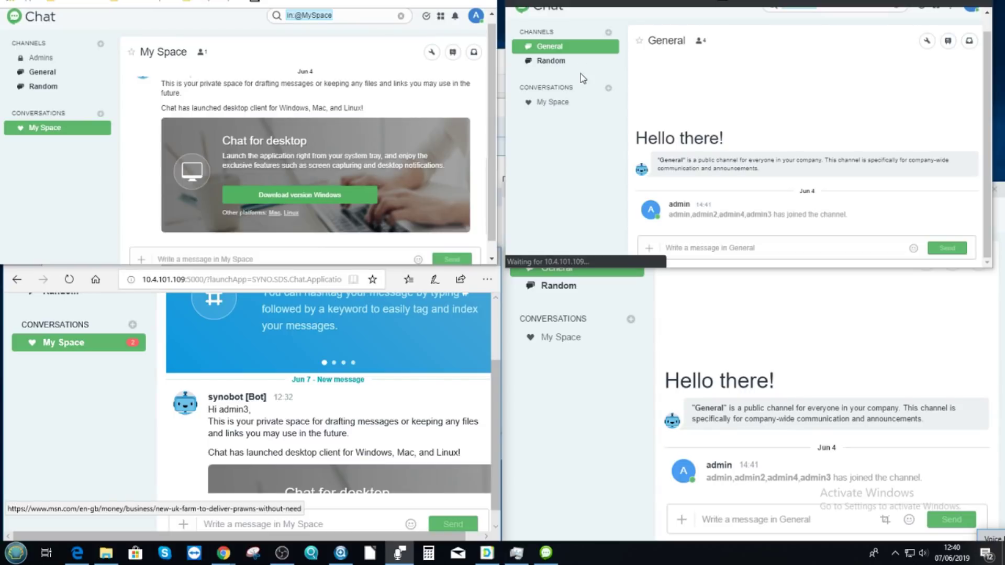
{"action": "left_click", "coordinate": [750, 43]}
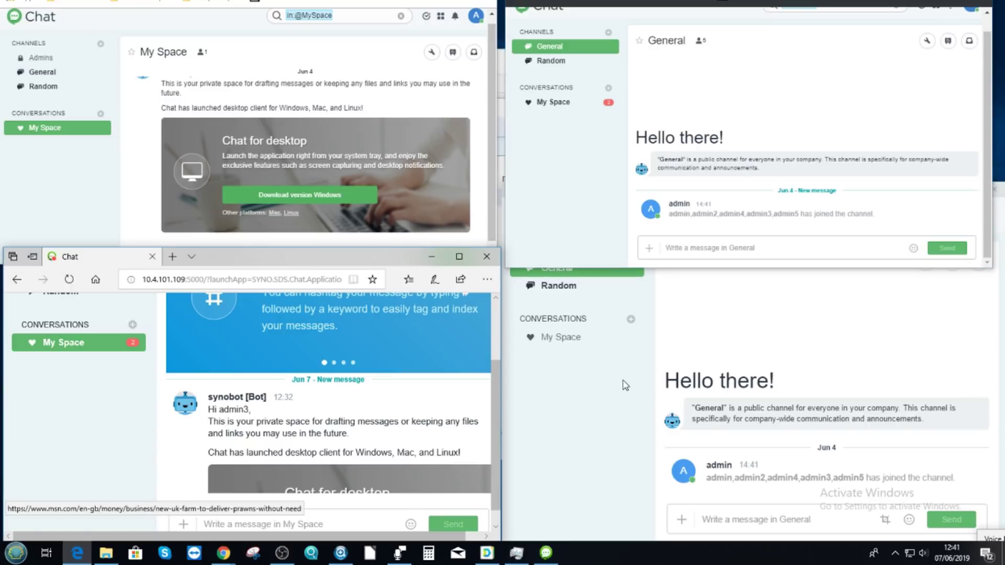
{"action": "left_click", "coordinate": [621, 406]}
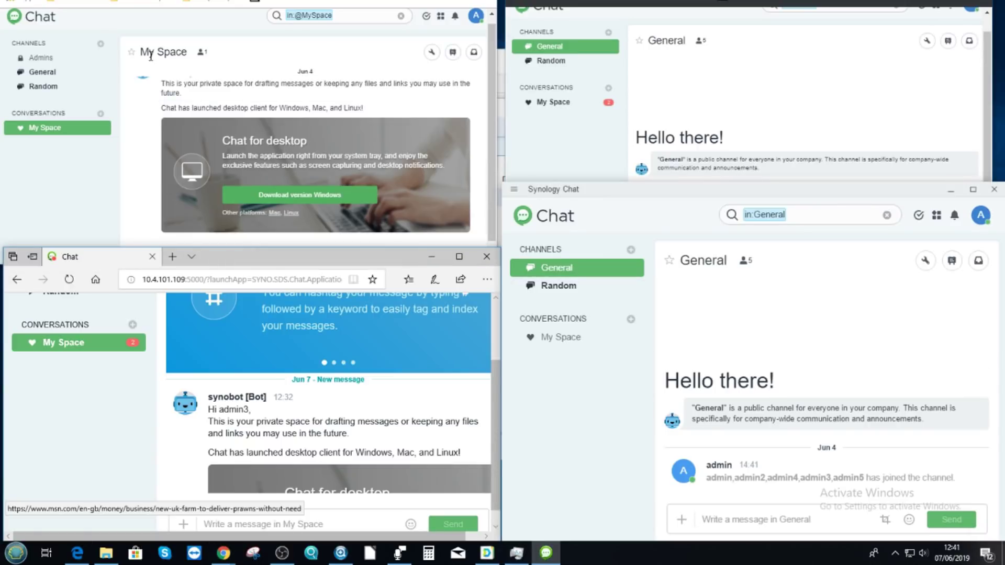
{"action": "left_click", "coordinate": [856, 13]}
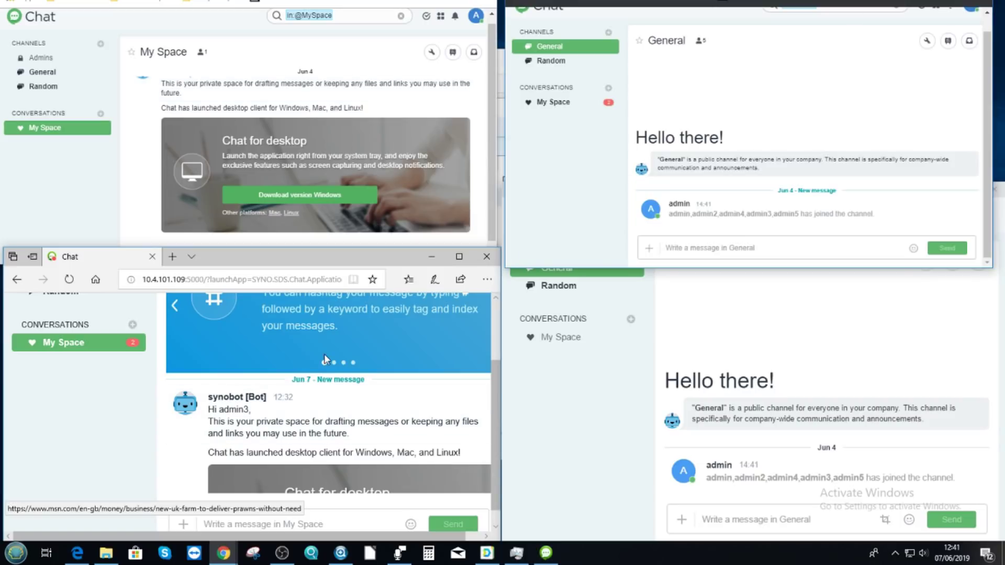
{"action": "left_click", "coordinate": [996, 382]}
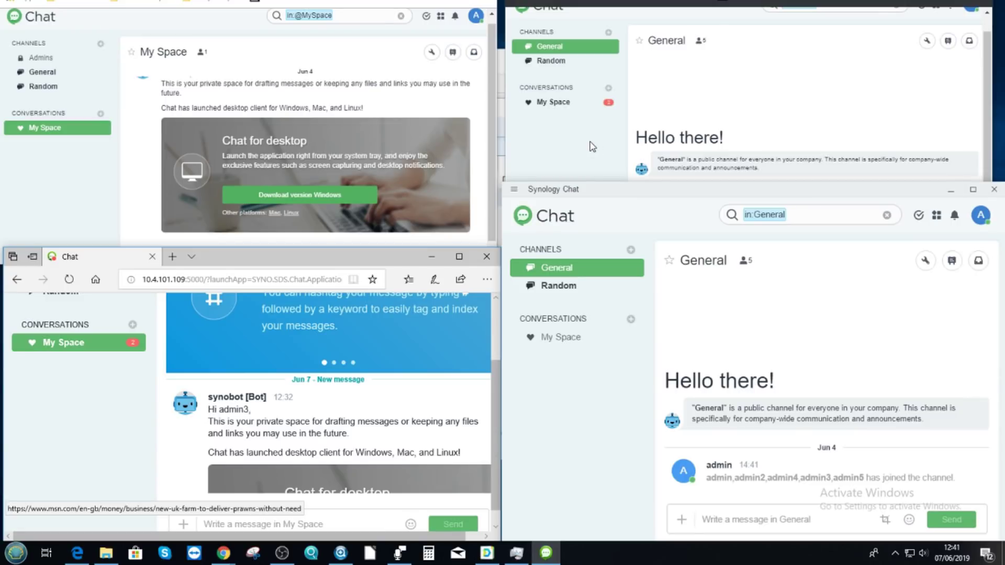
{"action": "left_click", "coordinate": [592, 147]}
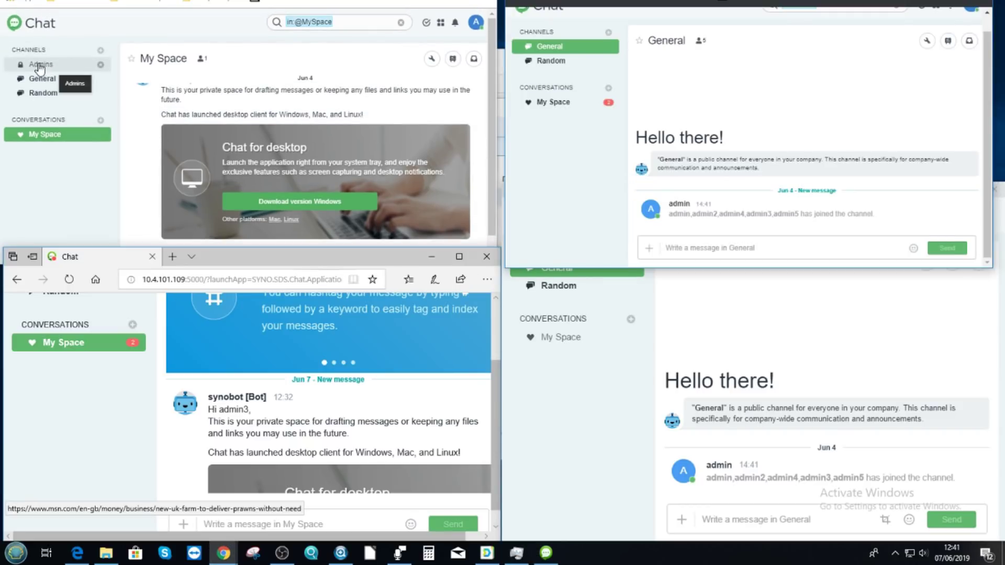
- Create a private channel admintst inviting admin2, admin3, admin4 and admin5
{"action": "left_click", "coordinate": [100, 50]}
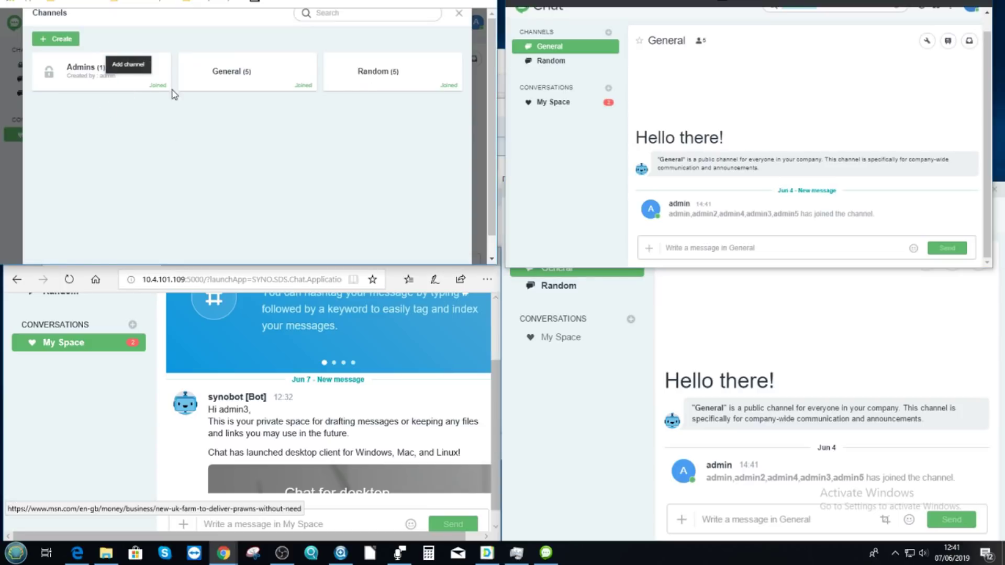
{"action": "left_click", "coordinate": [57, 39]}
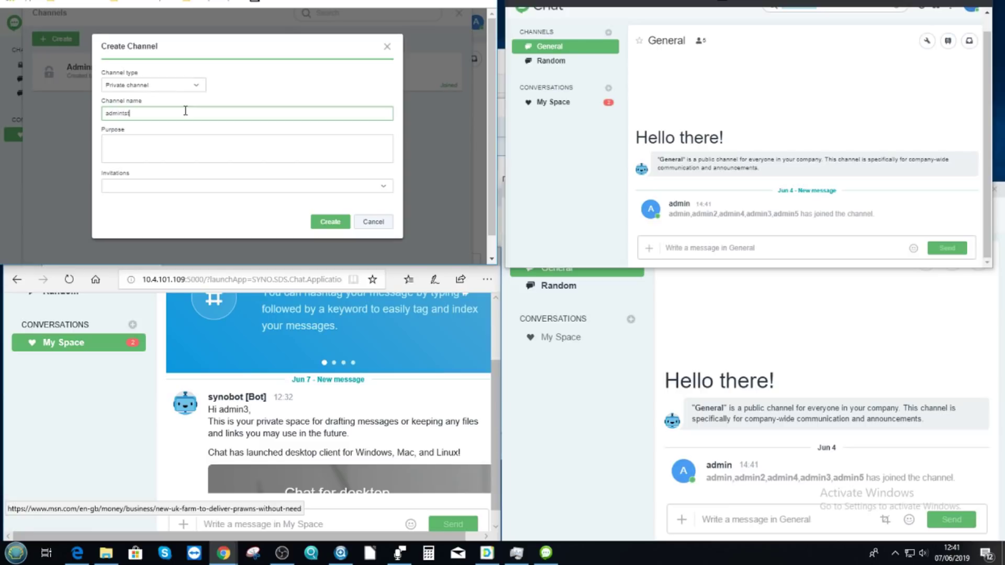
{"action": "left_click", "coordinate": [145, 147]}
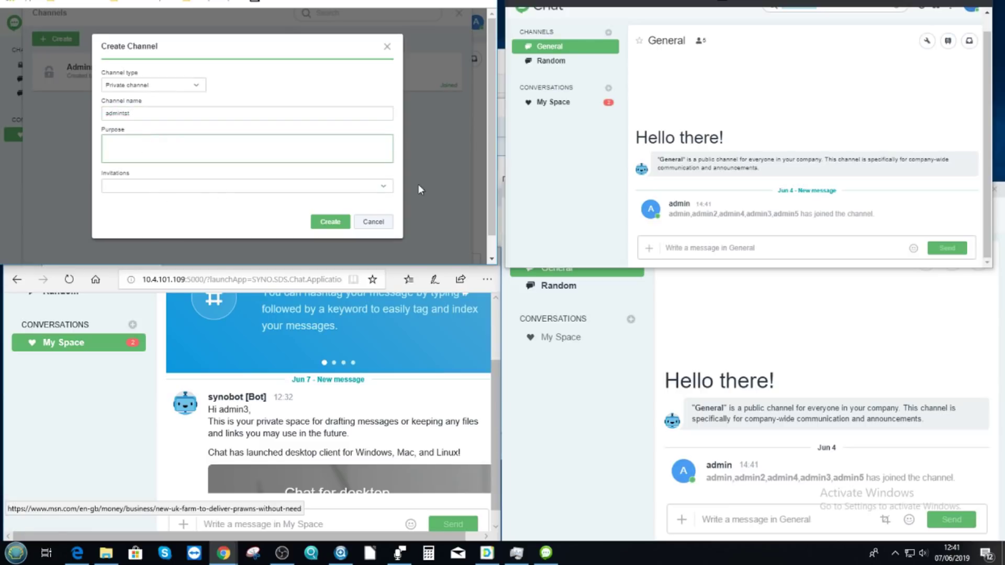
{"action": "left_click", "coordinate": [382, 187]}
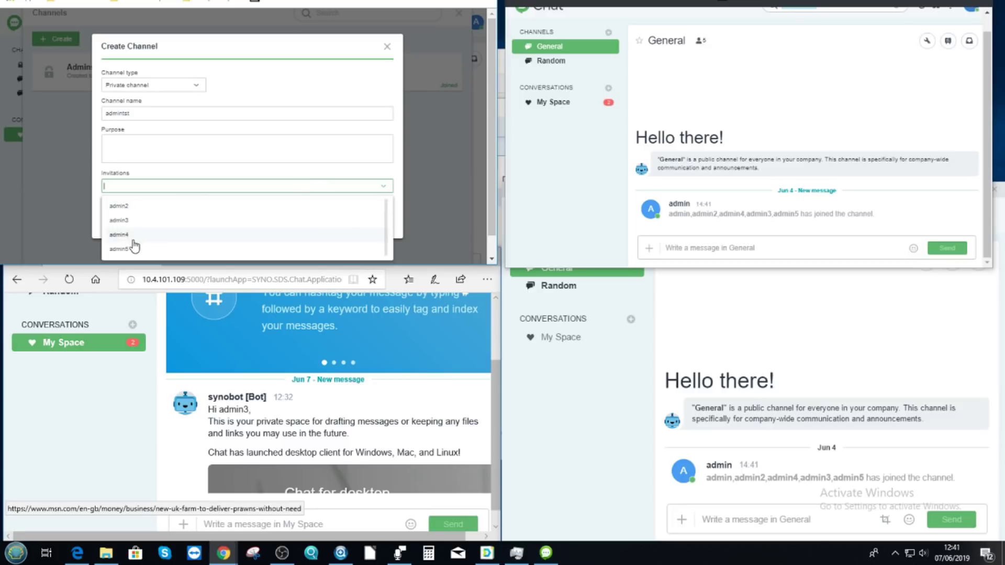
{"action": "left_click", "coordinate": [130, 209]}
{"action": "left_click", "coordinate": [143, 209]}
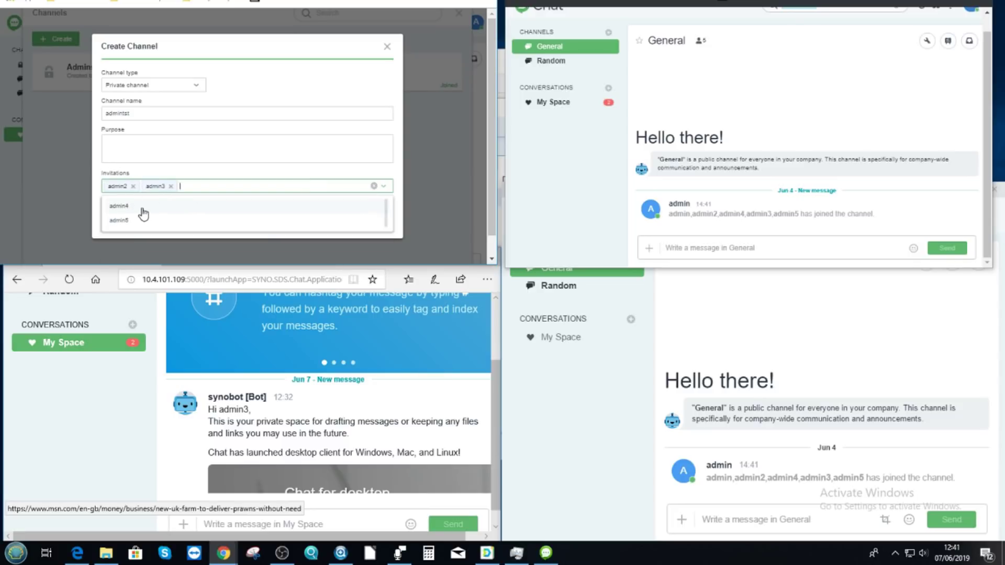
{"action": "left_click", "coordinate": [142, 210]}
{"action": "left_click", "coordinate": [139, 207]}
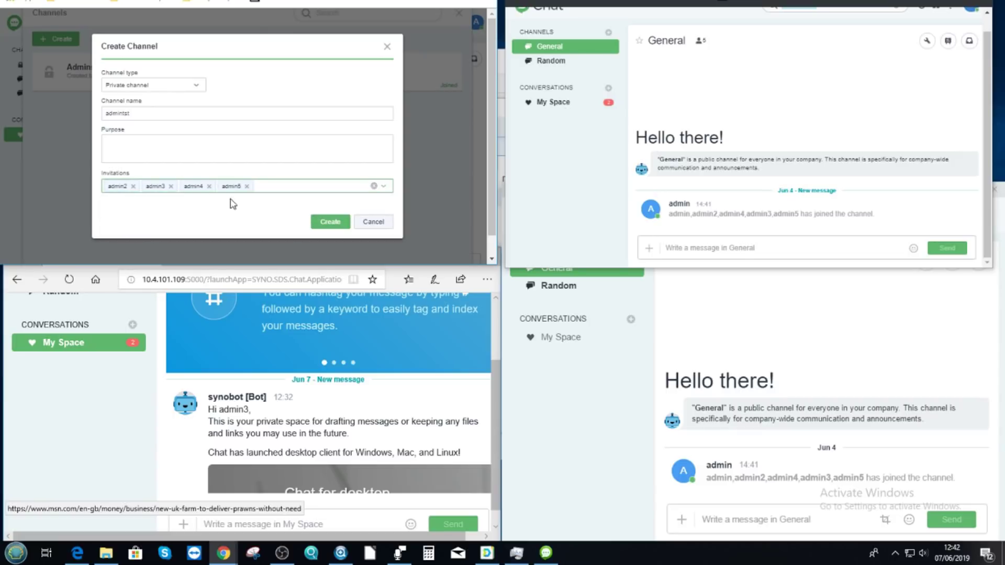
{"action": "left_click", "coordinate": [331, 222]}
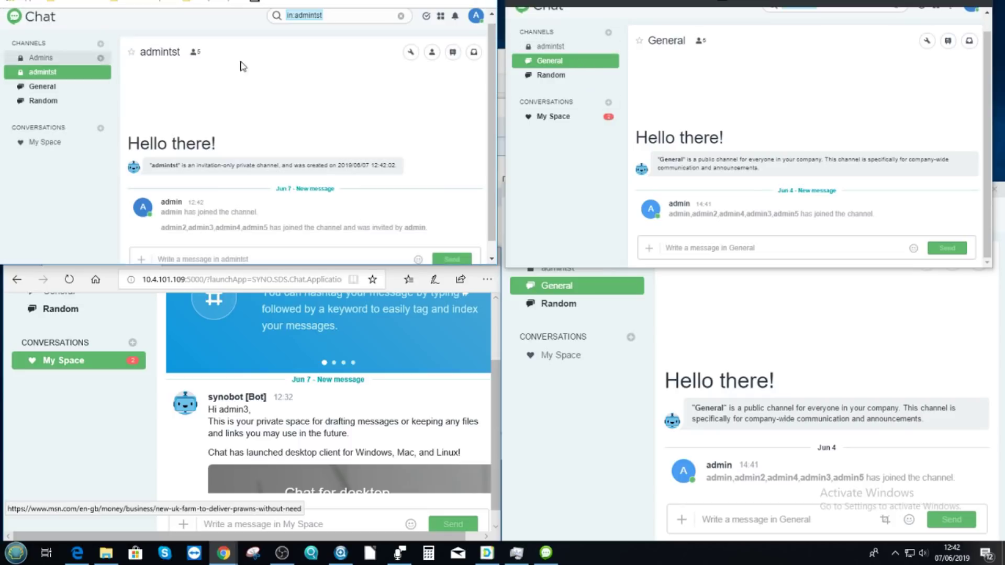
- Check that admintst appears in the desktop, browser and top-right Chat windows' channel lists
{"action": "left_click", "coordinate": [545, 374]}
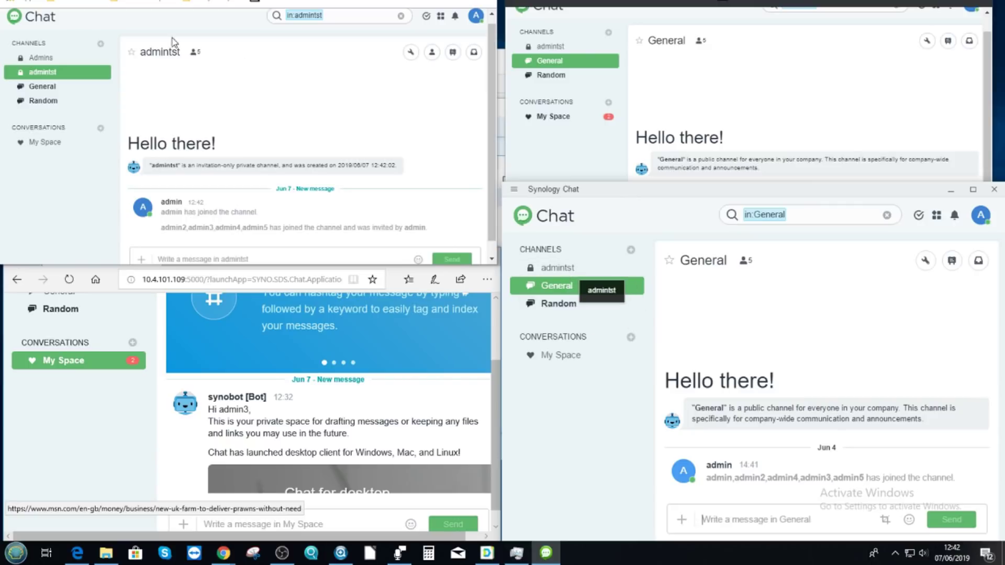
{"action": "left_click", "coordinate": [56, 375]}
{"action": "scroll", "coordinate": [91, 343], "scroll_direction": "up", "scroll_amount": 2}
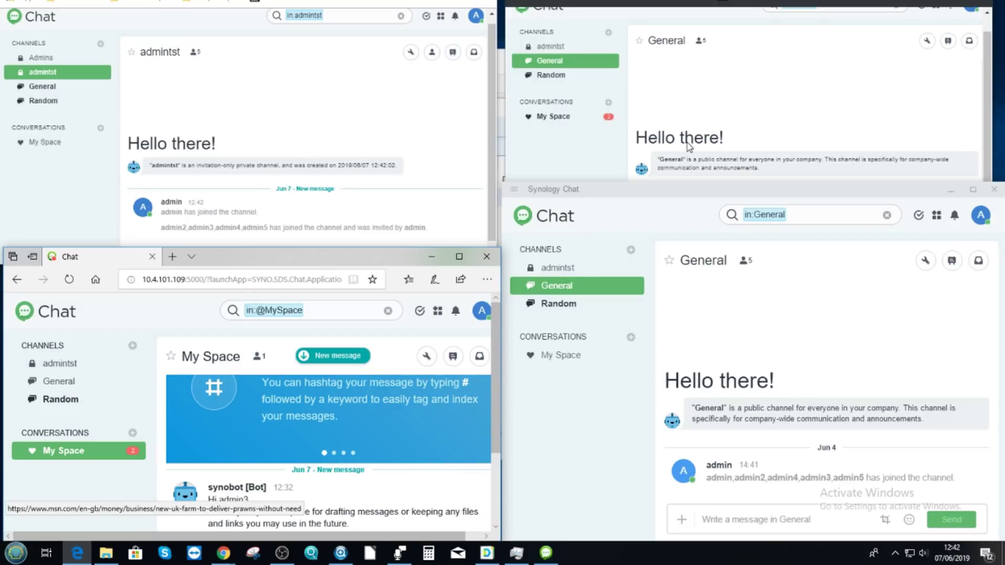
{"action": "left_click", "coordinate": [732, 66]}
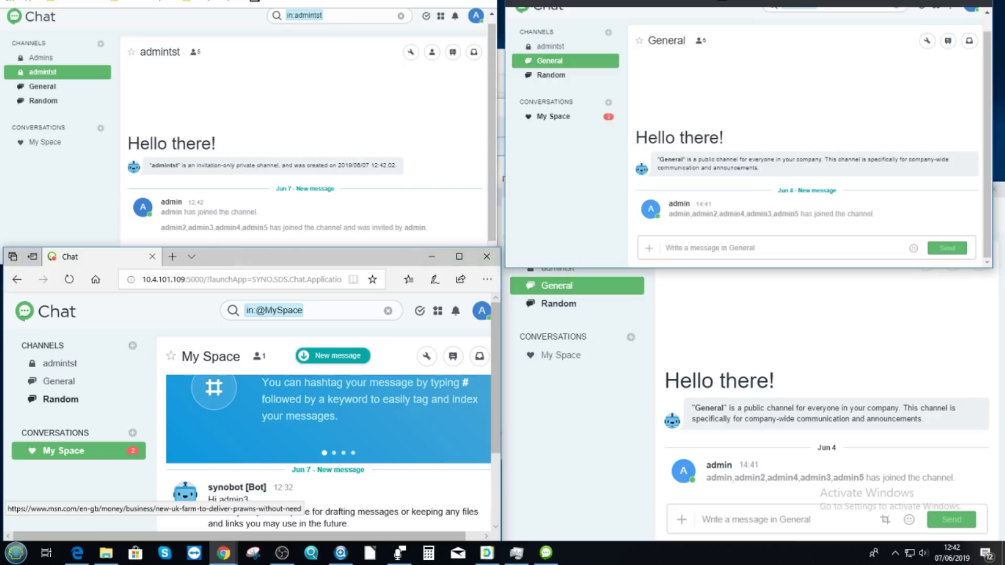
{"action": "scroll", "coordinate": [272, 146], "scroll_direction": "down", "scroll_amount": 1}
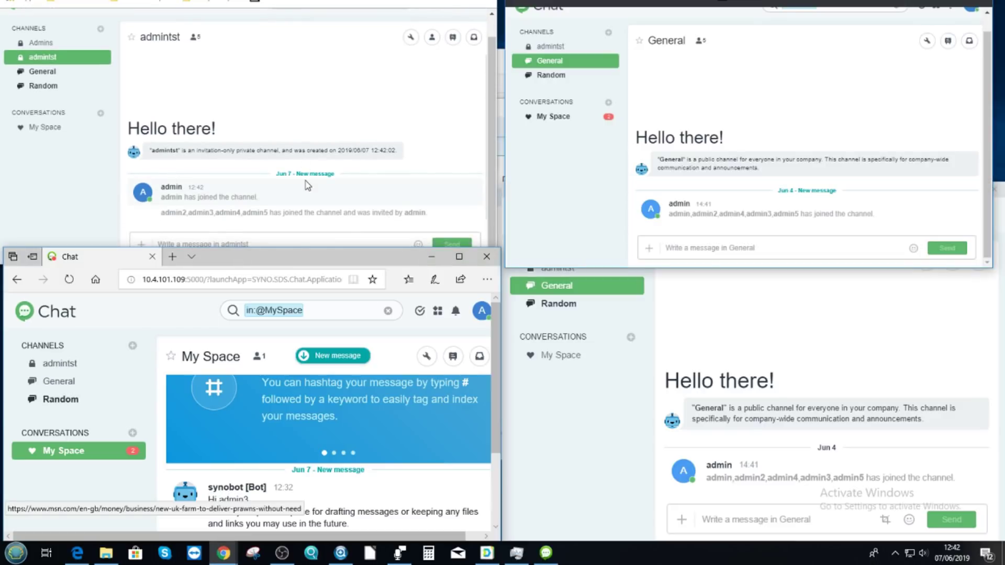
{"action": "left_click", "coordinate": [351, 244]}
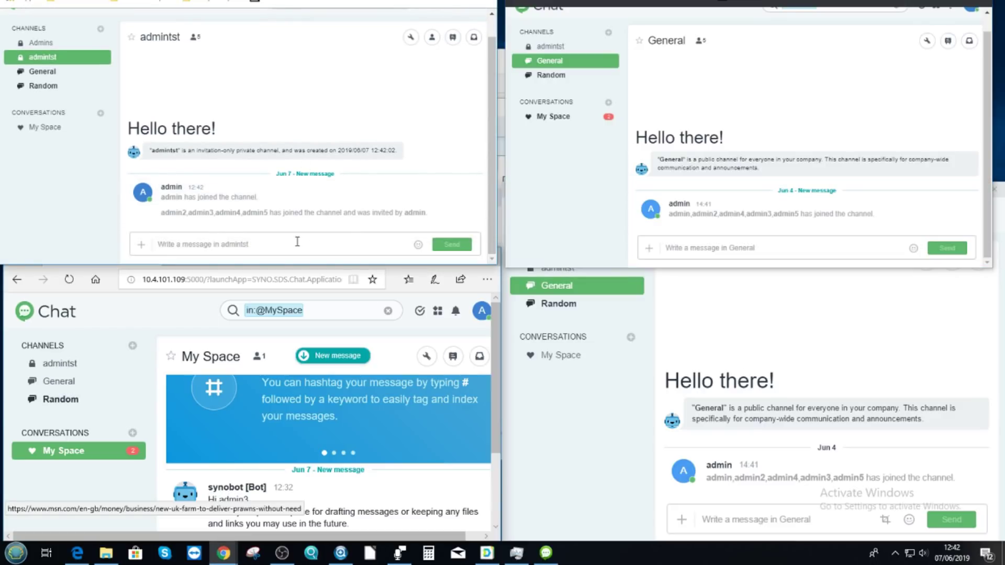
- Post 'Hi Guys!!!! Whazzzzzzzzzzzzzzzzzzuppppppppp' in admintst and open it in the browser and top-right windows
{"action": "type", "text": "H"}
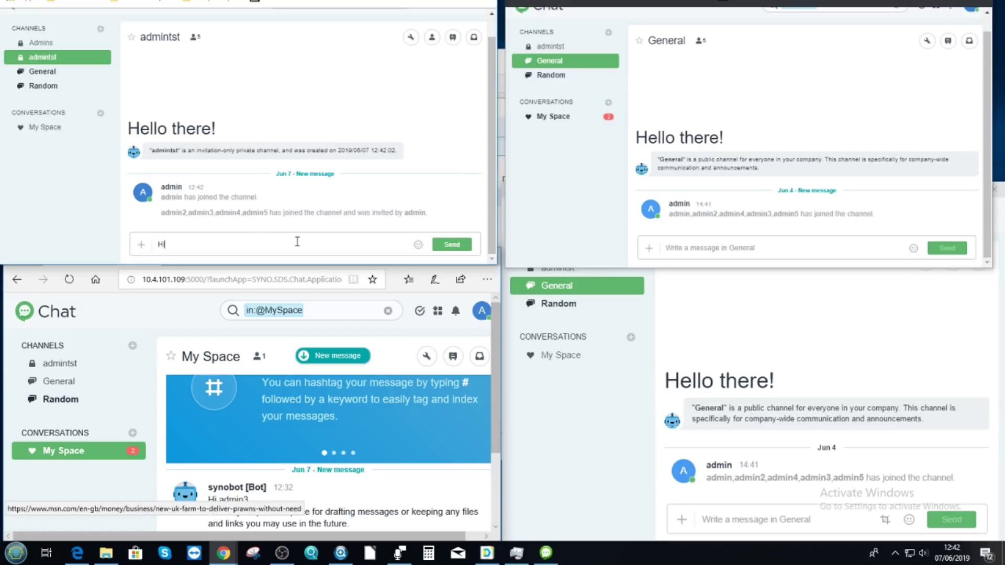
{"action": "type", "text": "i Guys!!!! Whazzzzzzzzzzzzzzzzzzuppppppppp"}
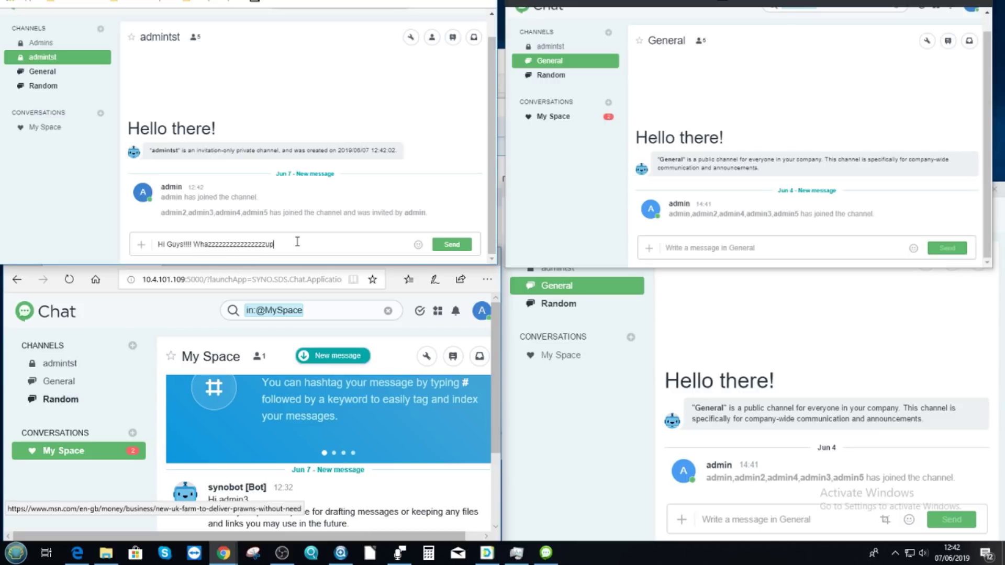
{"action": "left_click", "coordinate": [451, 245]}
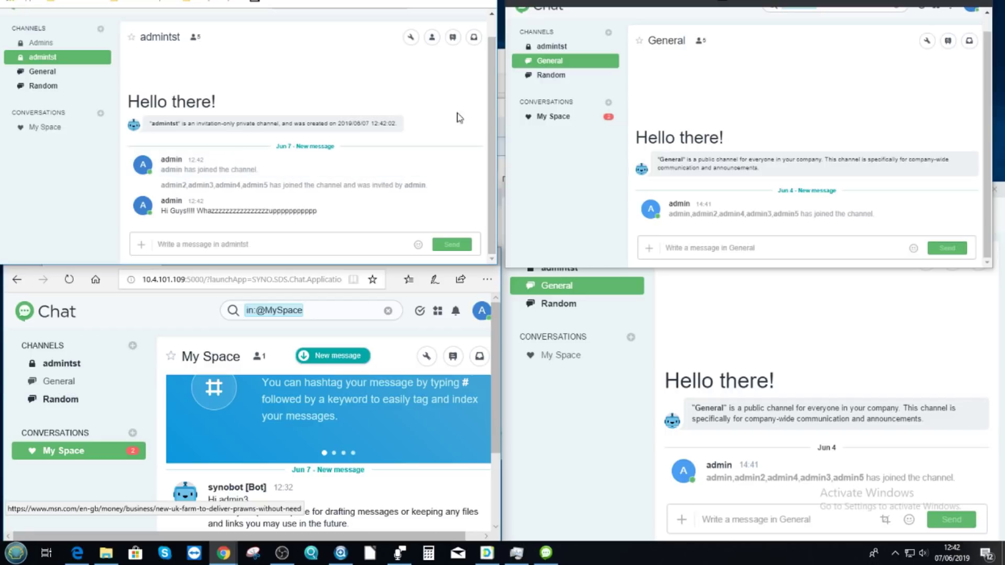
{"action": "left_click", "coordinate": [61, 363]}
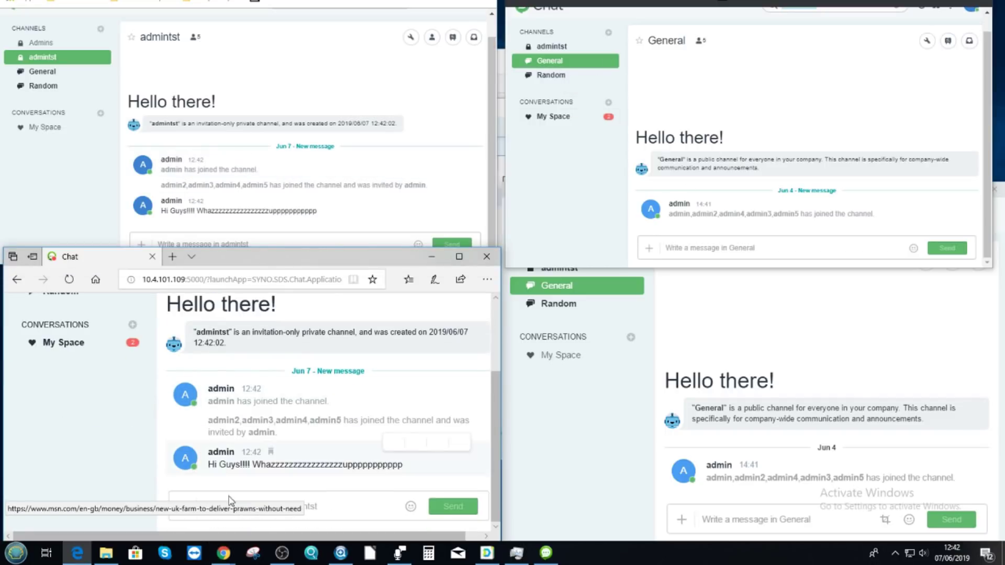
{"action": "left_click", "coordinate": [560, 46]}
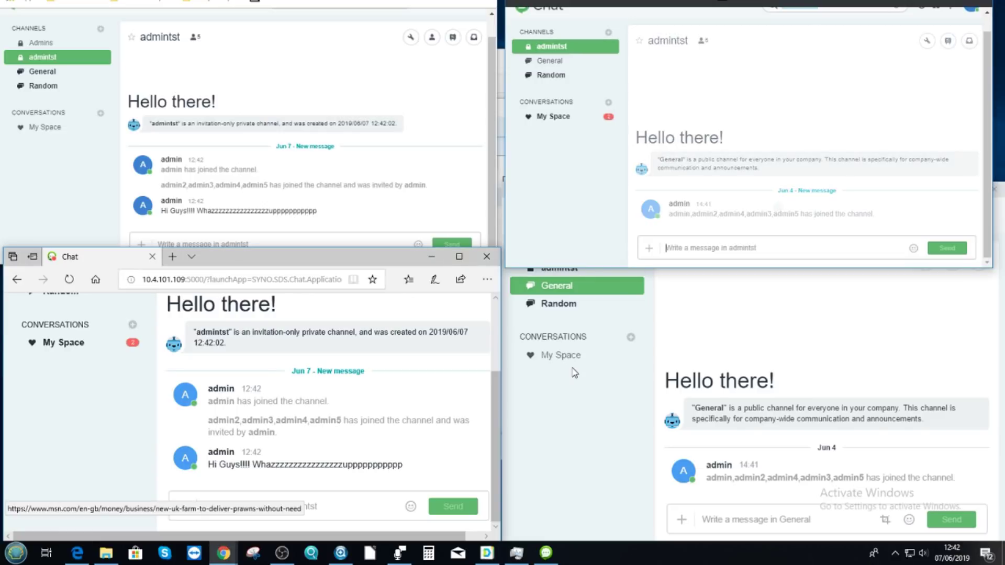
- Open admintst in the desktop Chat client and view the channel's pinned messages
{"action": "left_click", "coordinate": [566, 260]}
{"action": "left_click", "coordinate": [560, 267]}
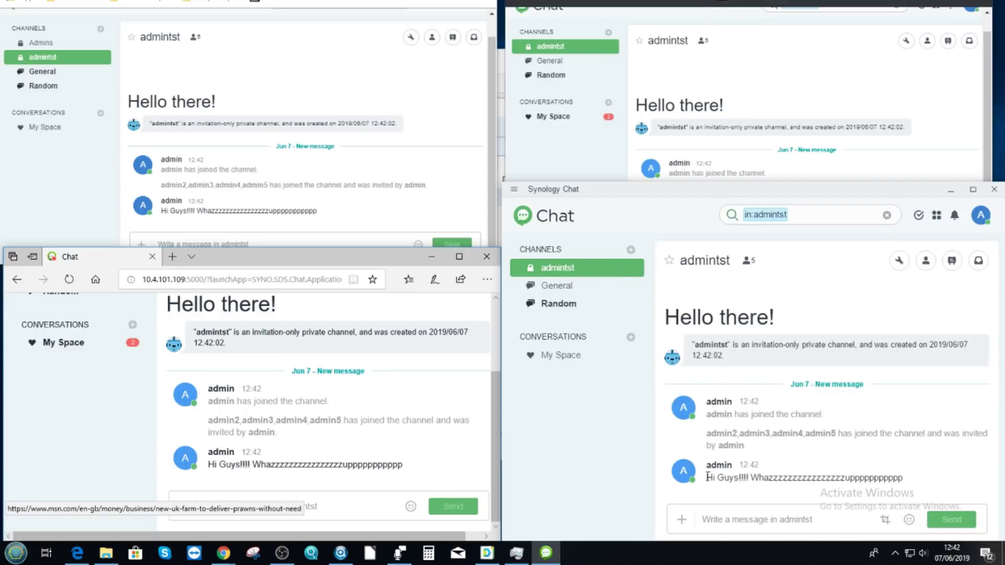
{"action": "mouse_move", "coordinate": [742, 401]}
{"action": "left_click", "coordinate": [877, 90]}
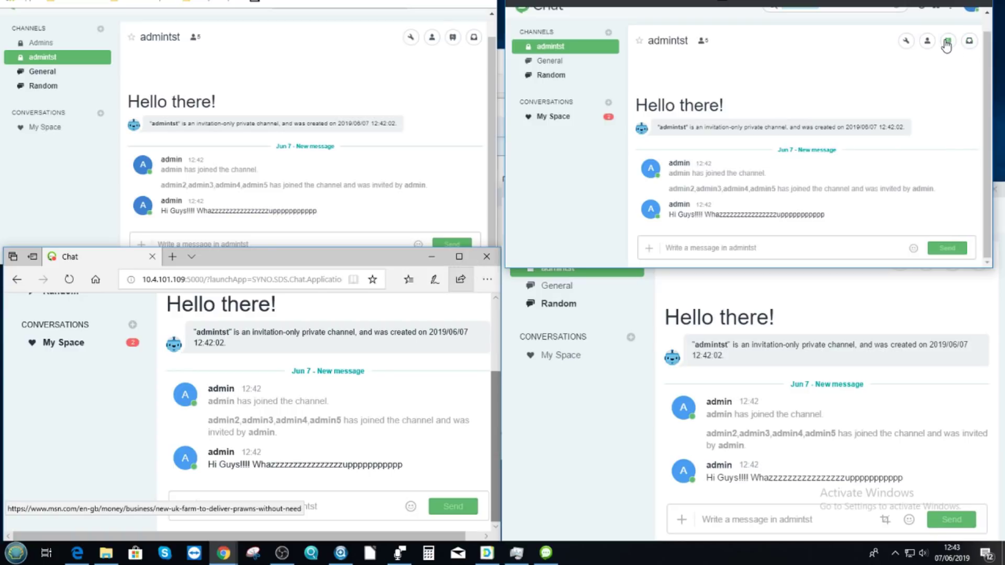
{"action": "left_click", "coordinate": [948, 41]}
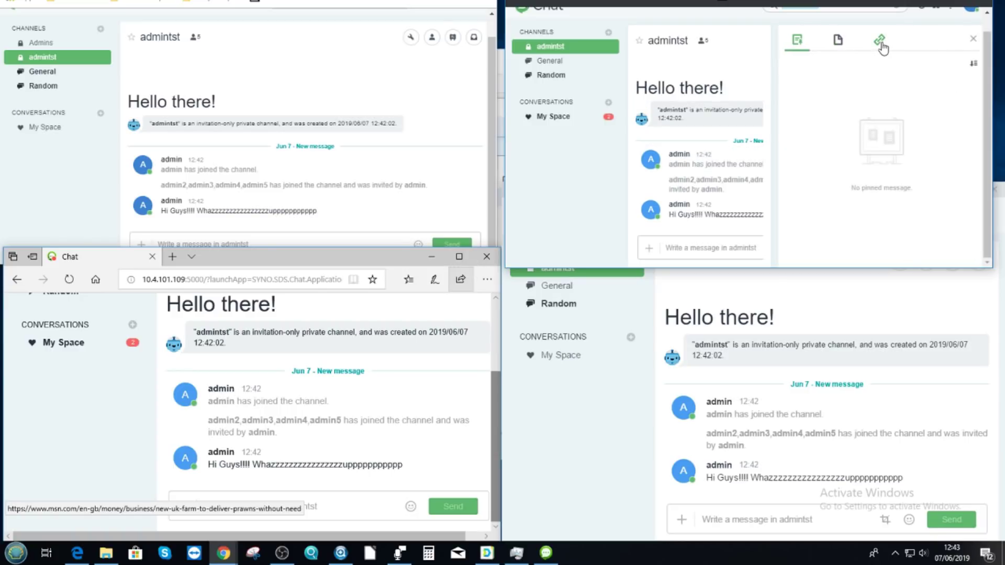
- In the admintst side panel, check the Links tab, then the Files tab, which shows no shared files
{"action": "left_click", "coordinate": [879, 42]}
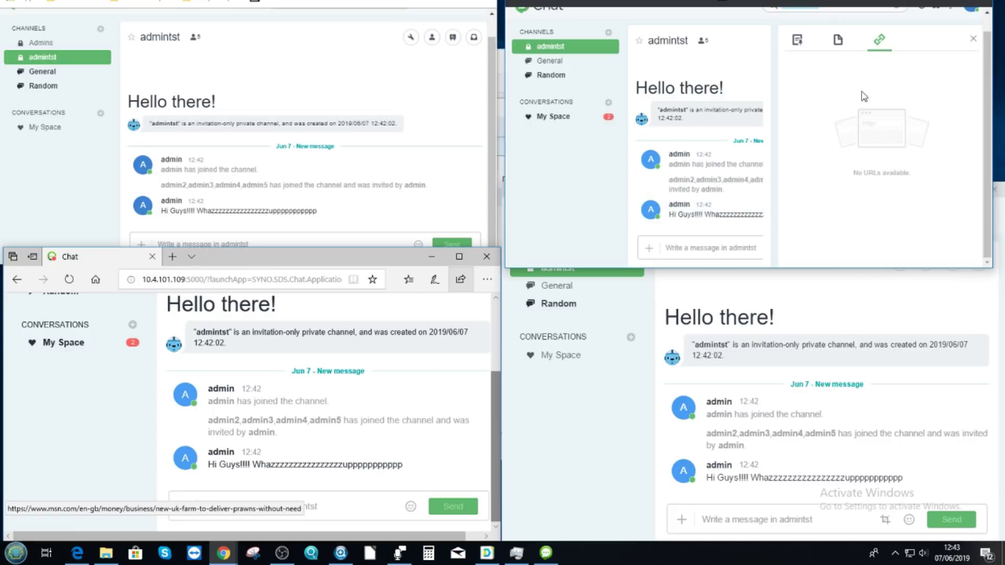
{"action": "left_click", "coordinate": [838, 39]}
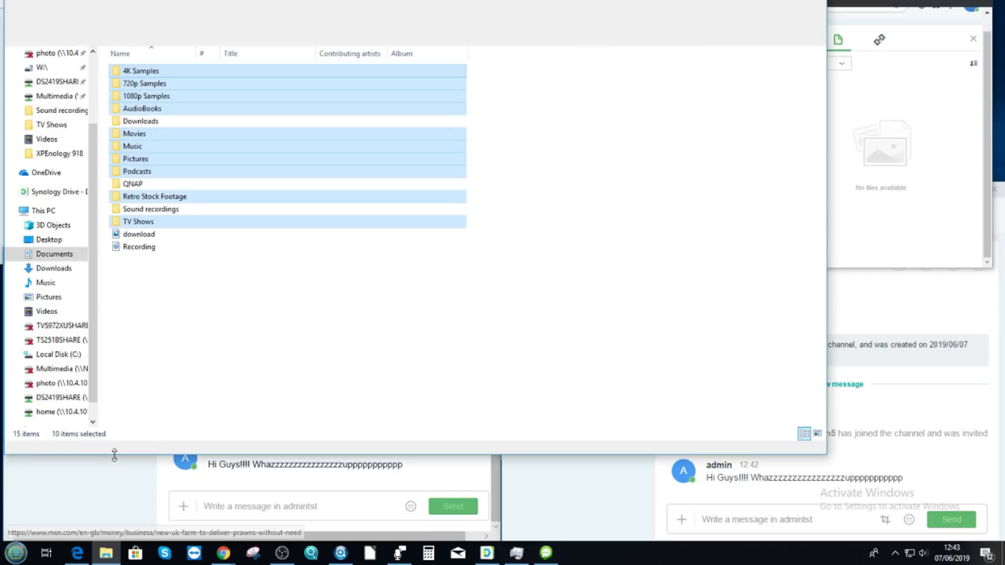
- Drag download.jpg from the Documents folder onto the admintst chat's Files panel
{"action": "left_click", "coordinate": [105, 553]}
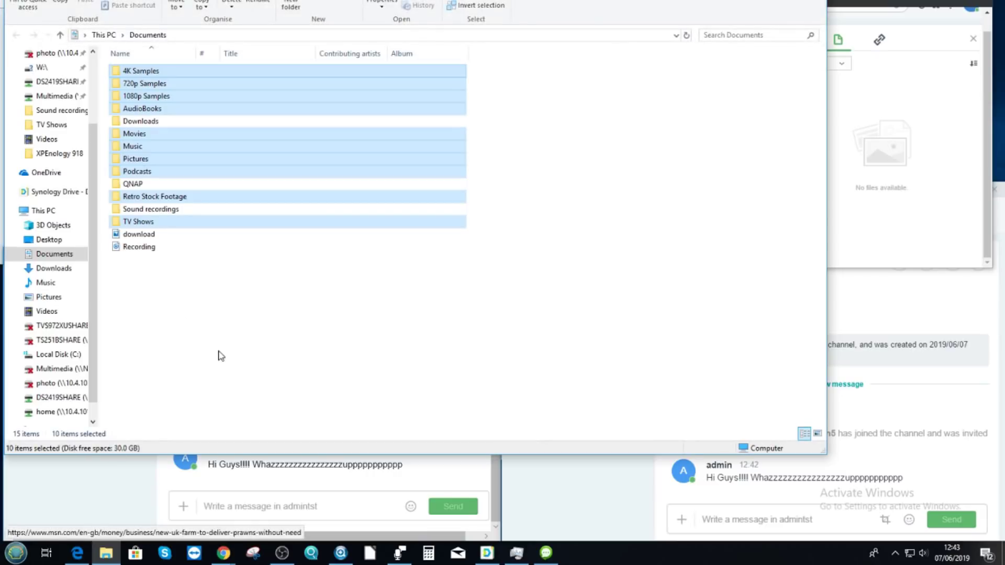
{"action": "left_click", "coordinate": [221, 356]}
{"action": "left_click", "coordinate": [136, 235]}
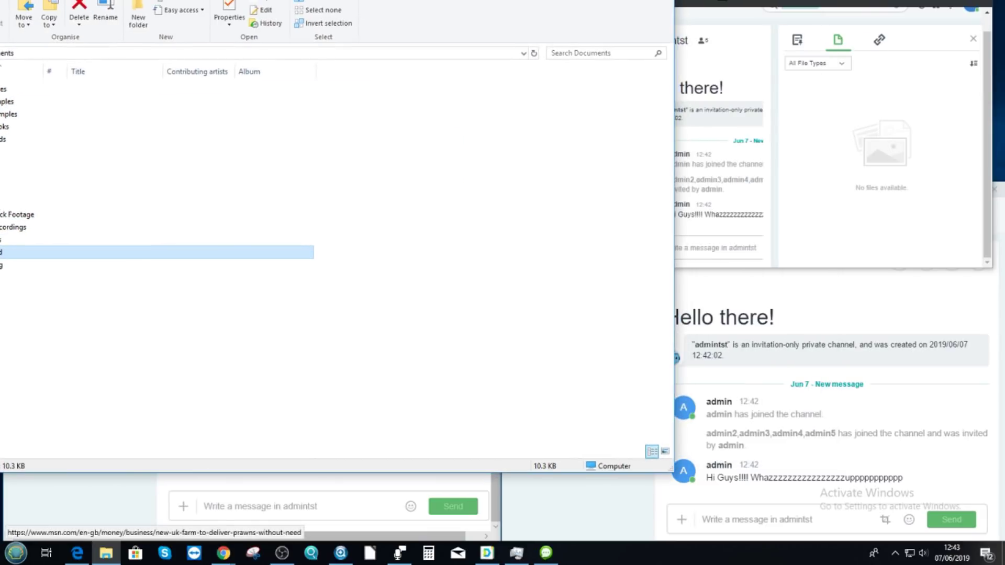
{"action": "left_click_drag", "start_coordinate": [177, 246], "coordinate": [613, 28]}
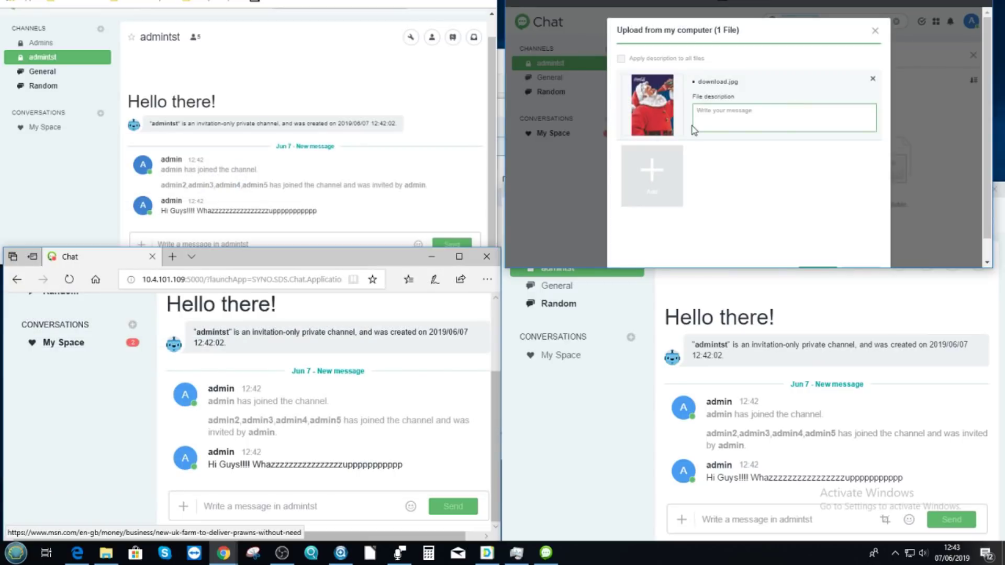
- Upload download.jpg to admintst, preview it and check its options, then close the side panel
{"action": "scroll", "coordinate": [854, 203], "scroll_direction": "down", "scroll_amount": 1}
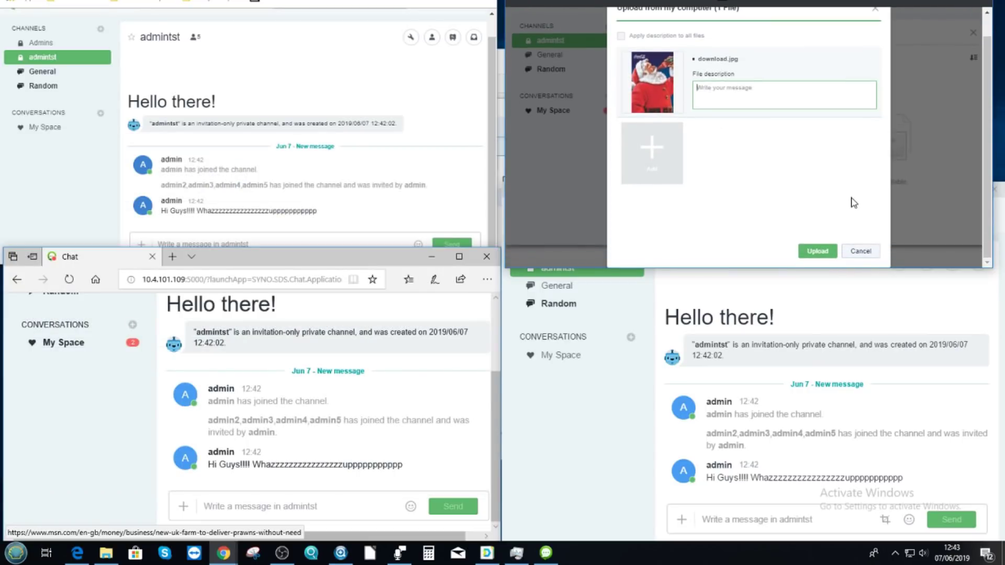
{"action": "left_click", "coordinate": [811, 251]}
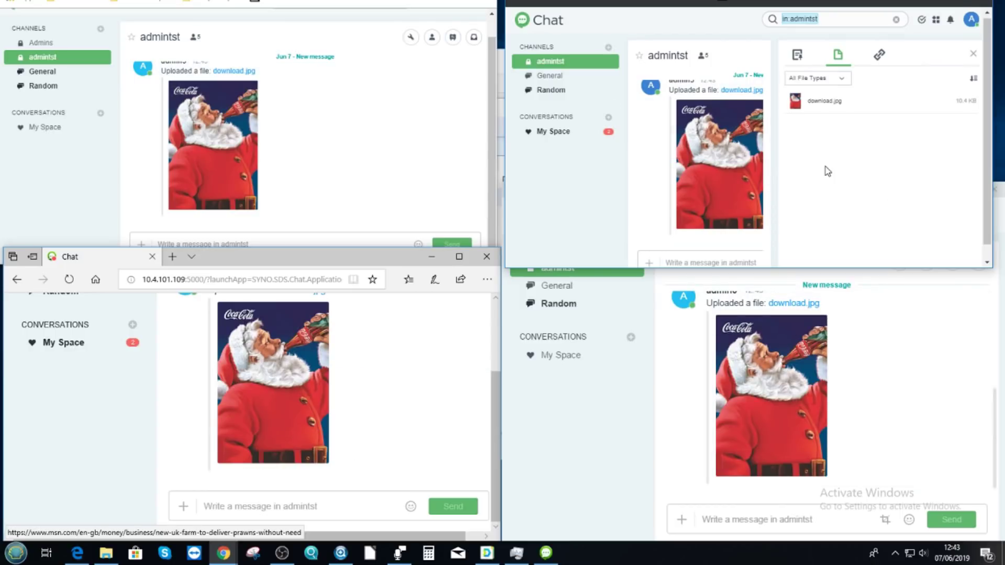
{"action": "left_click", "coordinate": [797, 55]}
{"action": "left_click", "coordinate": [730, 140]}
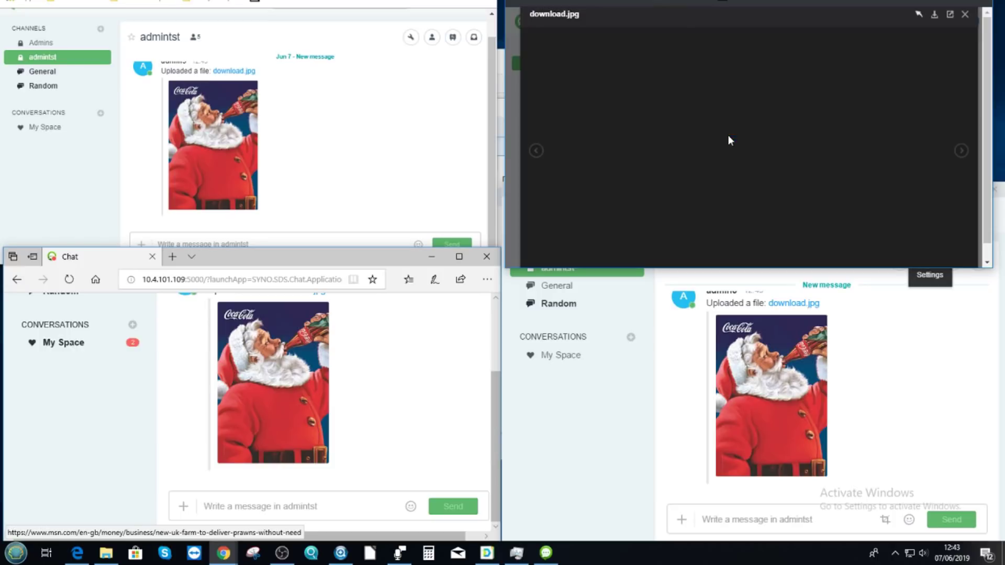
{"action": "left_click", "coordinate": [965, 14]}
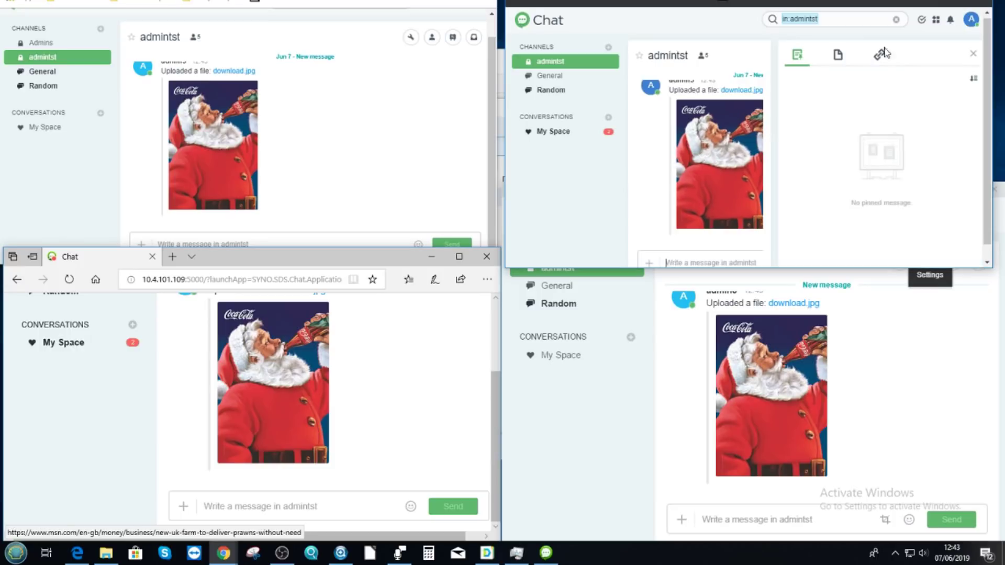
{"action": "right_click", "coordinate": [724, 130]}
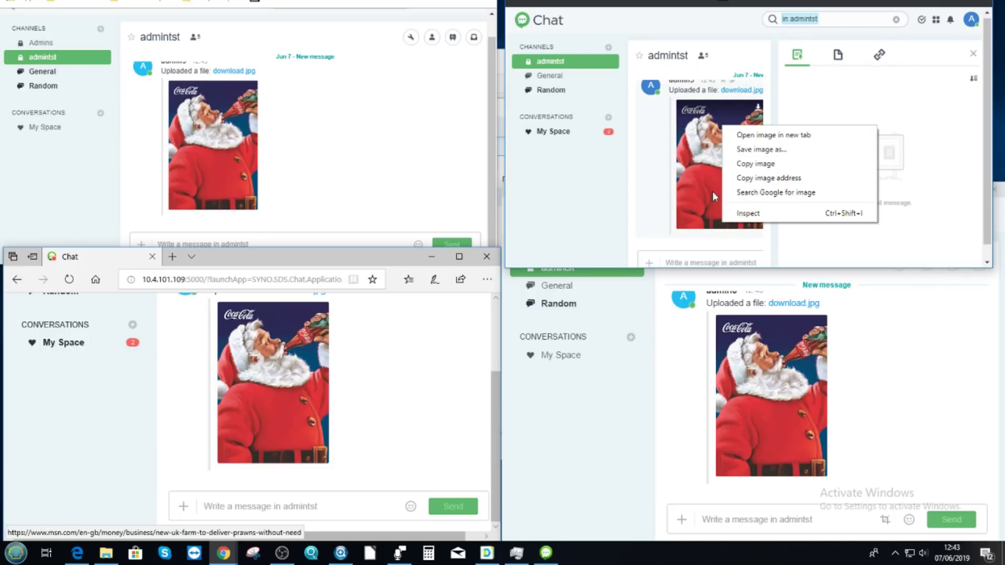
{"action": "left_click", "coordinate": [638, 240]}
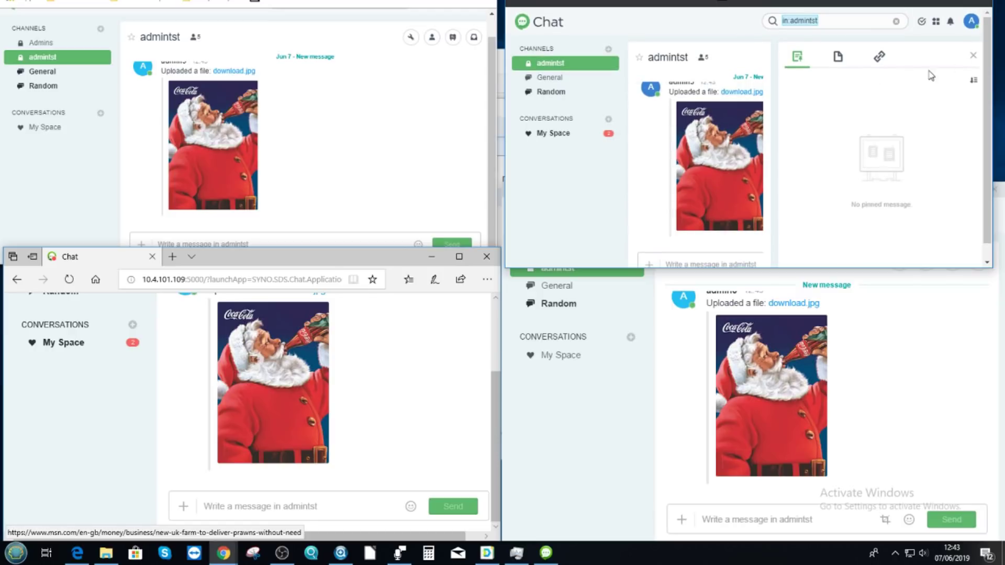
{"action": "left_click", "coordinate": [972, 55]}
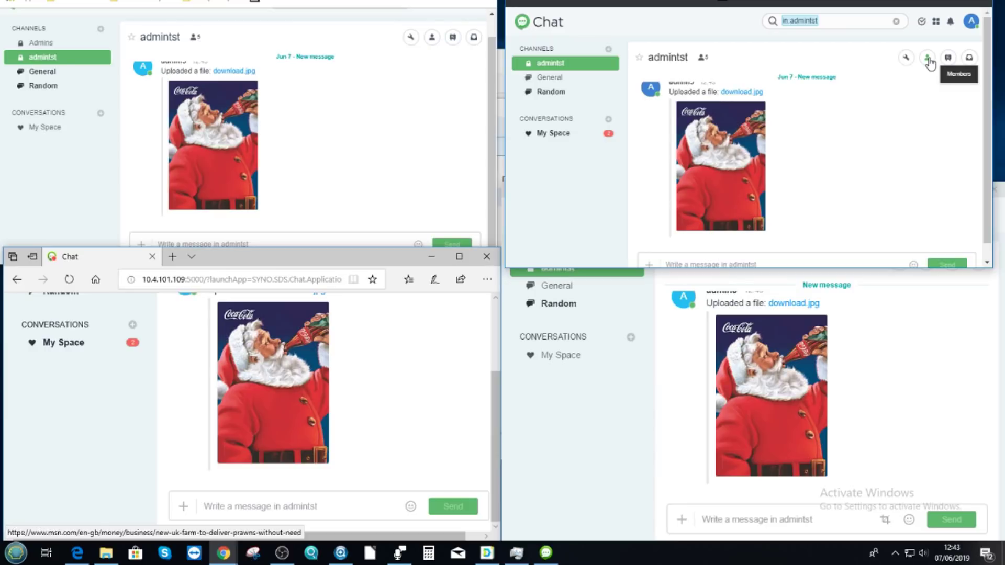
{"action": "left_click", "coordinate": [906, 57]}
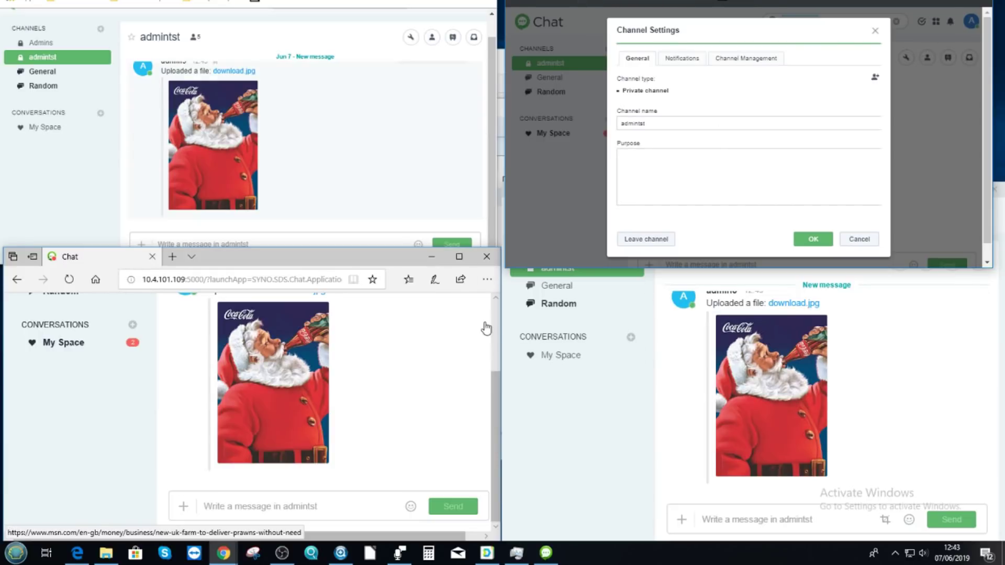
{"action": "left_click", "coordinate": [681, 58]}
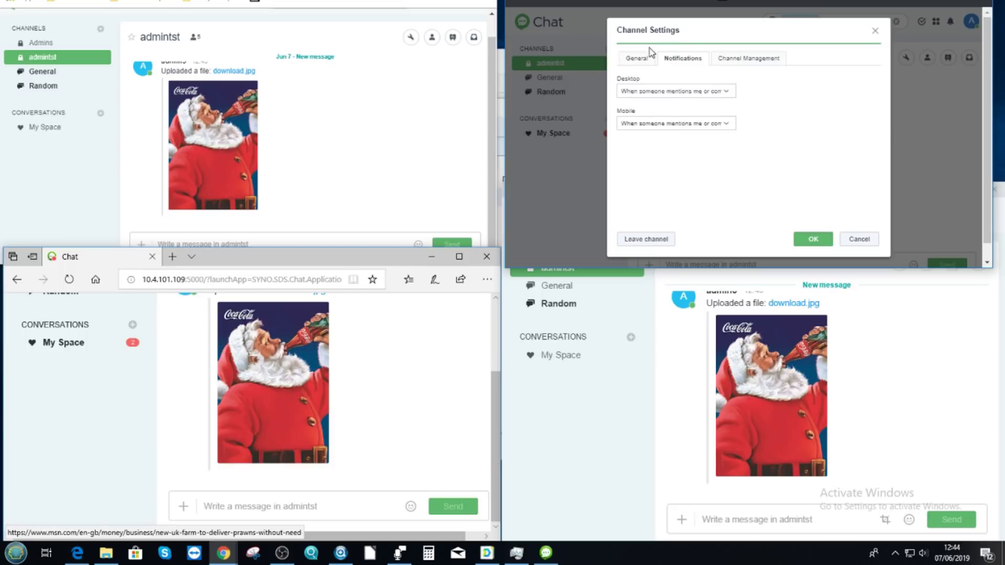
{"action": "left_click", "coordinate": [757, 57]}
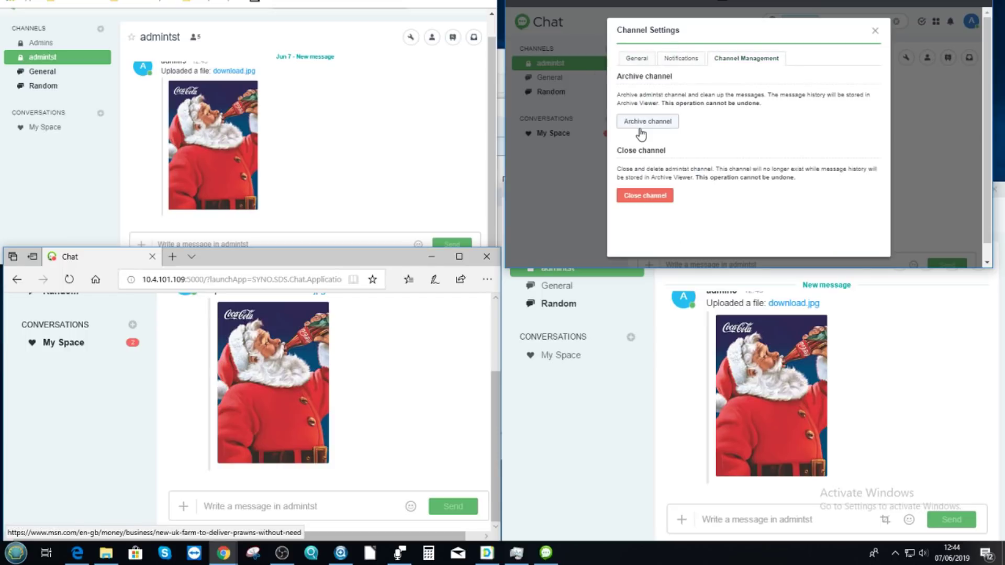
{"action": "left_click", "coordinate": [647, 62]}
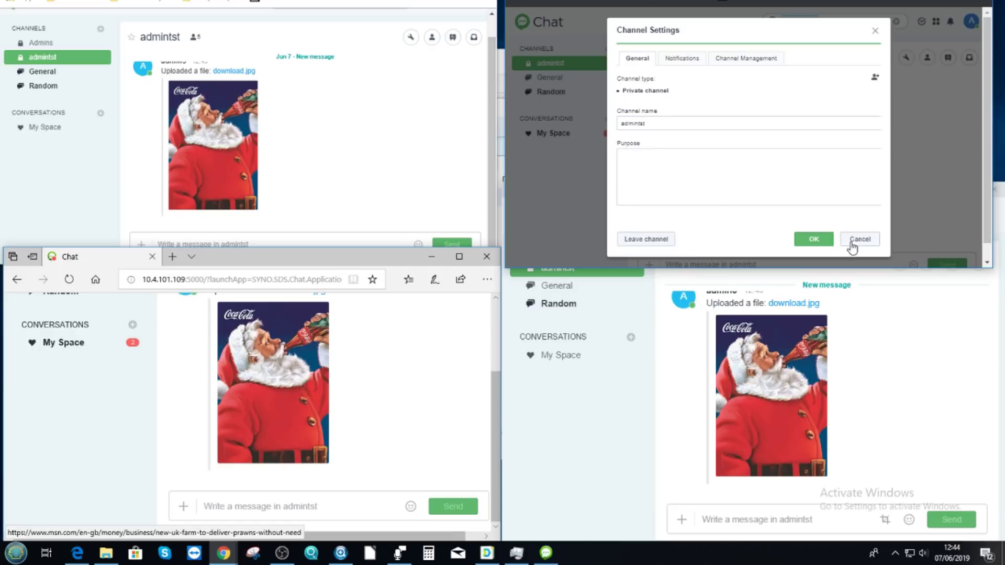
{"action": "left_click", "coordinate": [639, 119]}
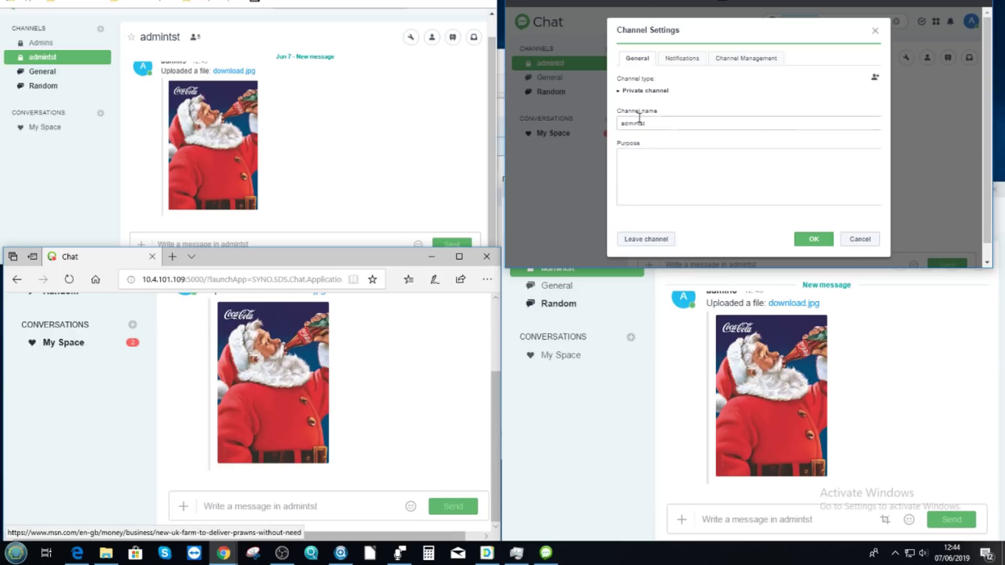
{"action": "left_click", "coordinate": [858, 240]}
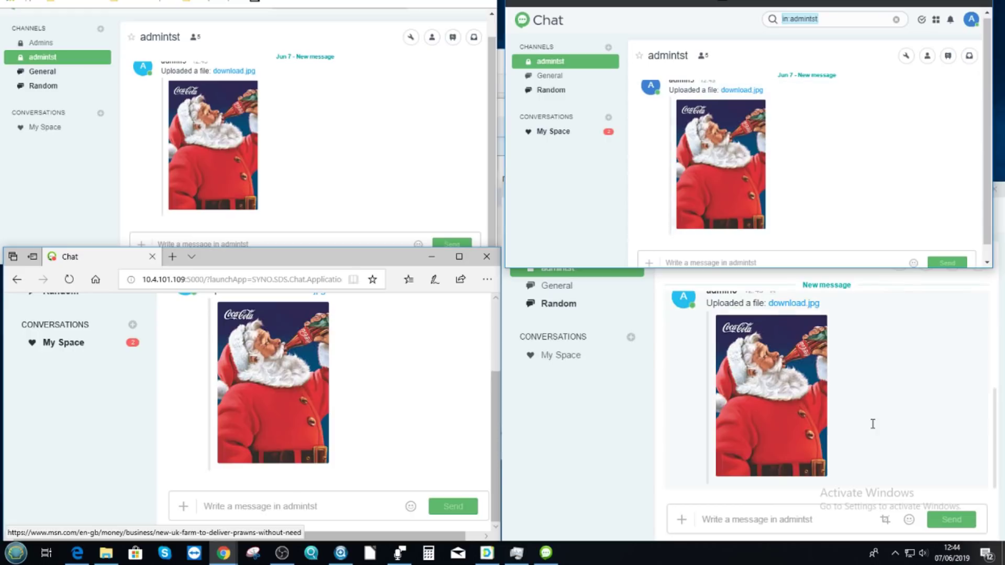
- Bring the desktop chat client forward and scroll admintst back to its channel-created notice
{"action": "left_click", "coordinate": [893, 413]}
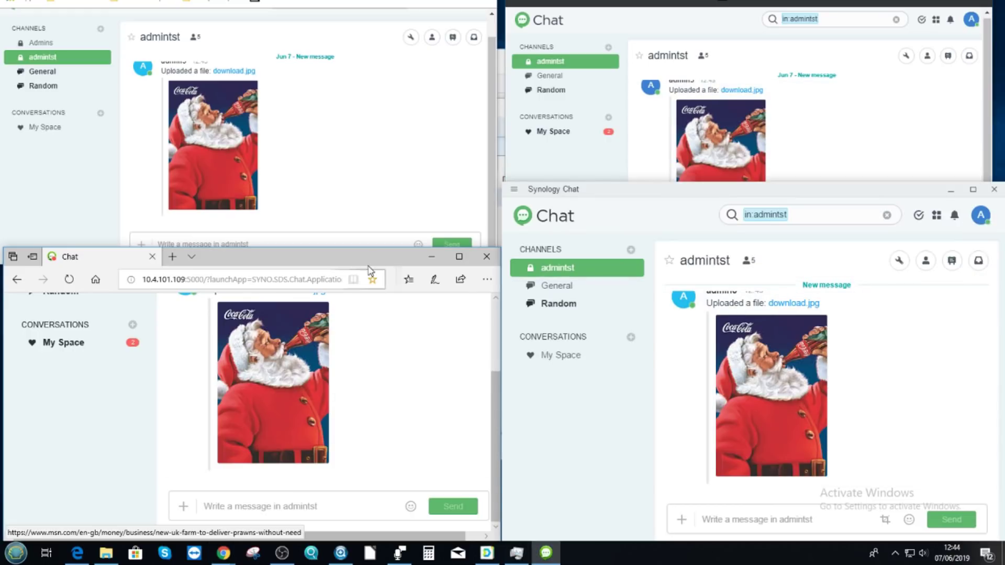
{"action": "left_click", "coordinate": [357, 176]}
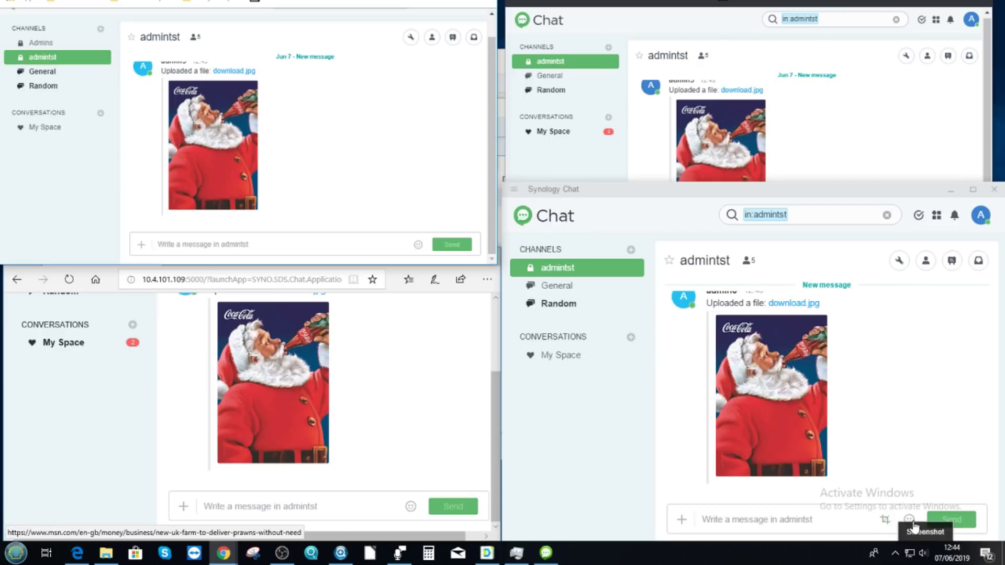
{"action": "left_click", "coordinate": [890, 503]}
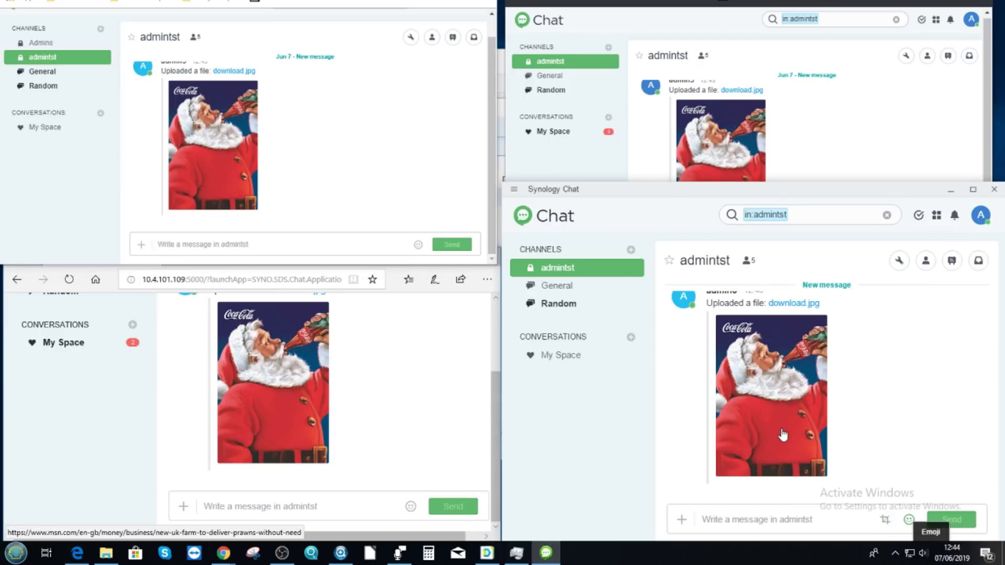
{"action": "left_click", "coordinate": [909, 520]}
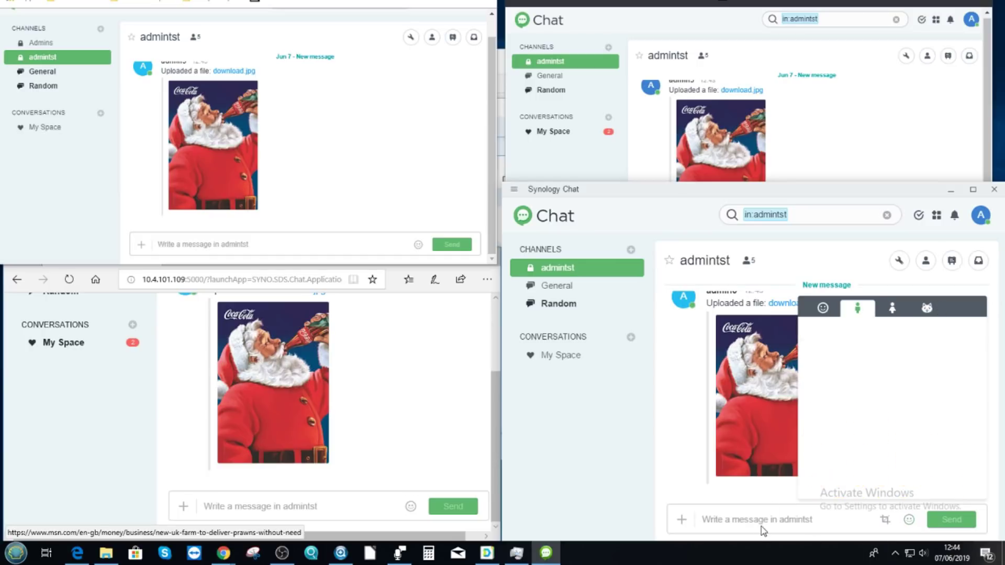
{"action": "left_click", "coordinate": [742, 519]}
{"action": "scroll", "coordinate": [831, 461], "scroll_direction": "up", "scroll_amount": 3}
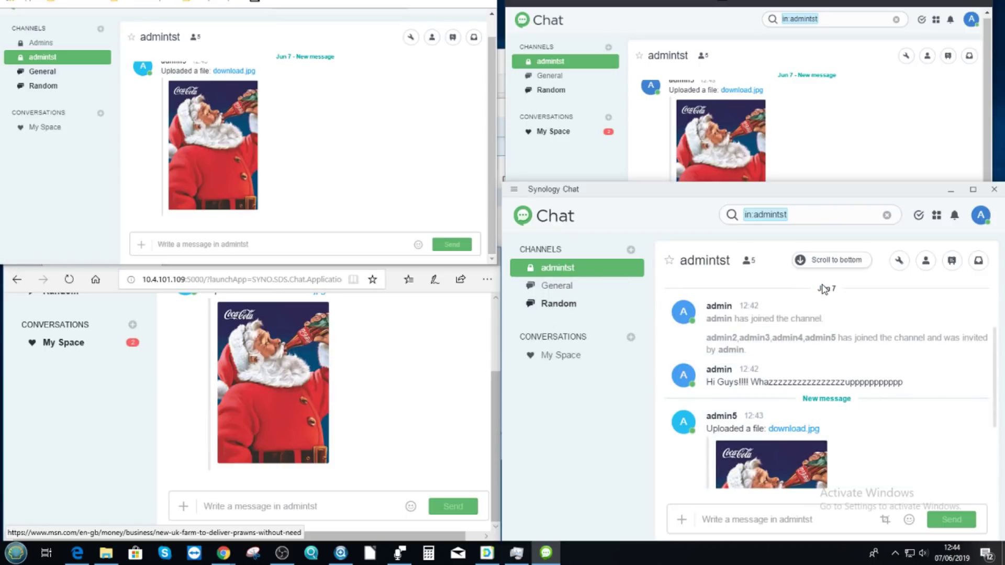
{"action": "scroll", "coordinate": [823, 288], "scroll_direction": "up", "scroll_amount": 3}
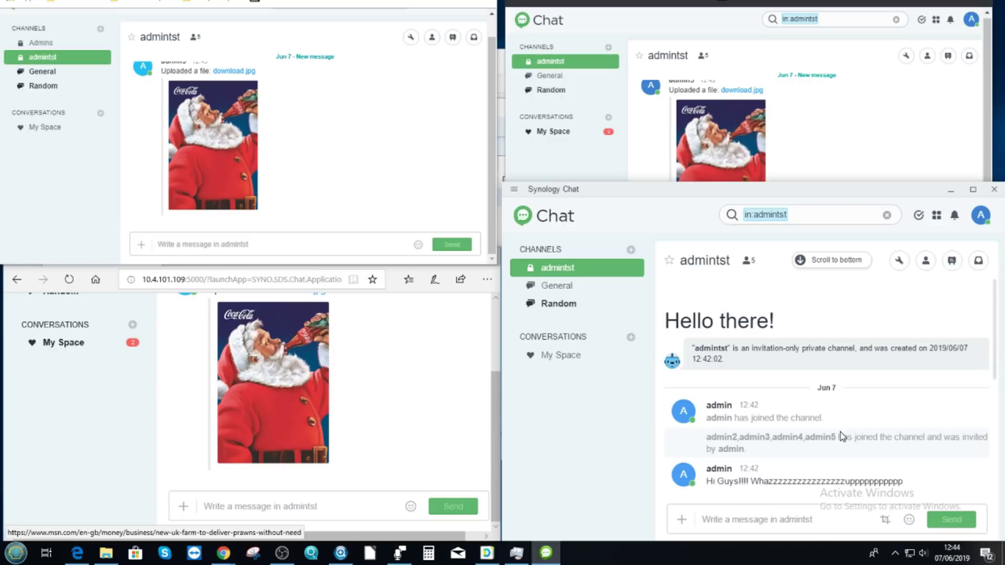
- Post the message 'in house!!!' to admintst from the Edge chat window
{"action": "scroll", "coordinate": [303, 314], "scroll_direction": "up", "scroll_amount": 1}
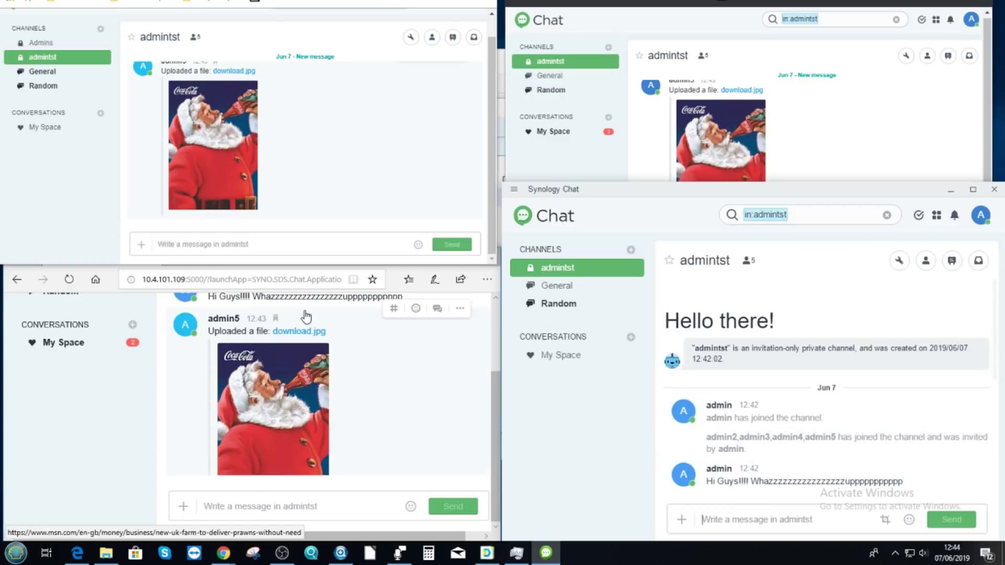
{"action": "left_click", "coordinate": [328, 513]}
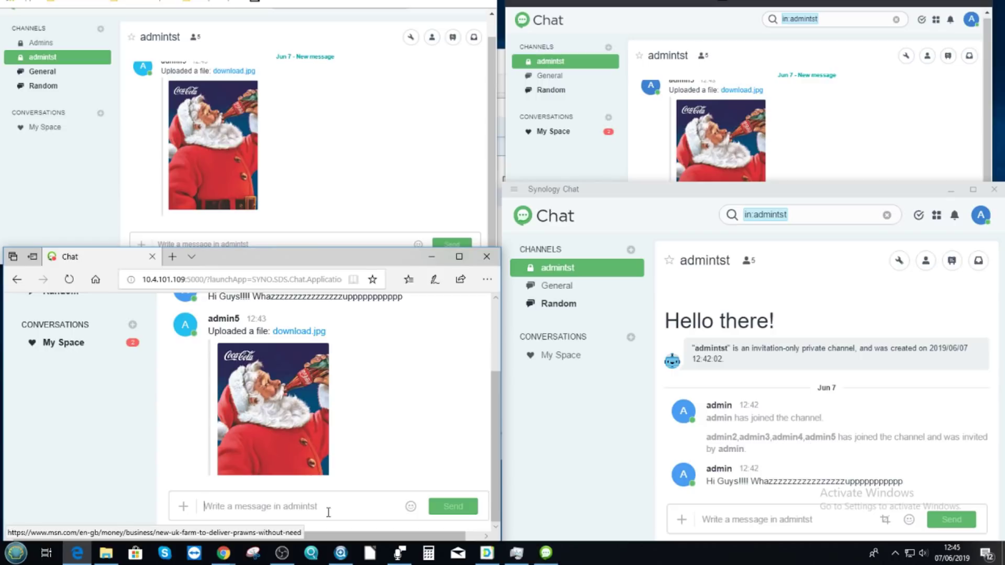
{"action": "type", "text": "in house!!!"}
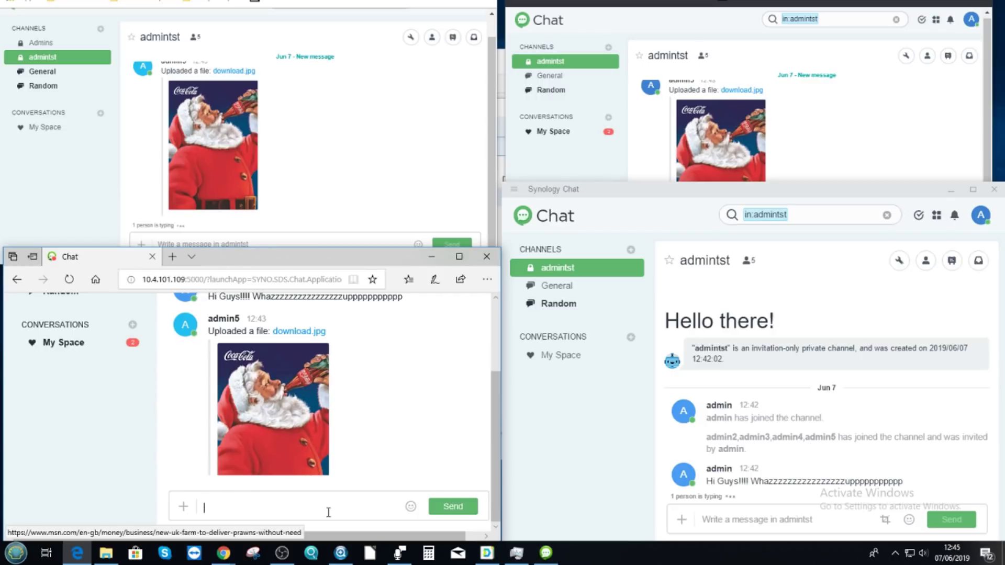
{"action": "key", "text": "shift+Return"}
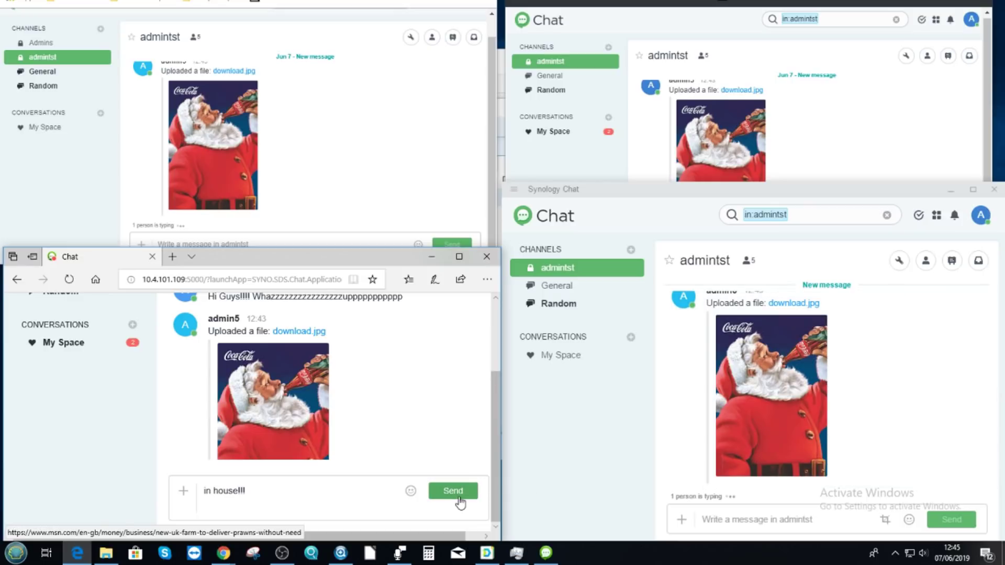
{"action": "left_click", "coordinate": [453, 492]}
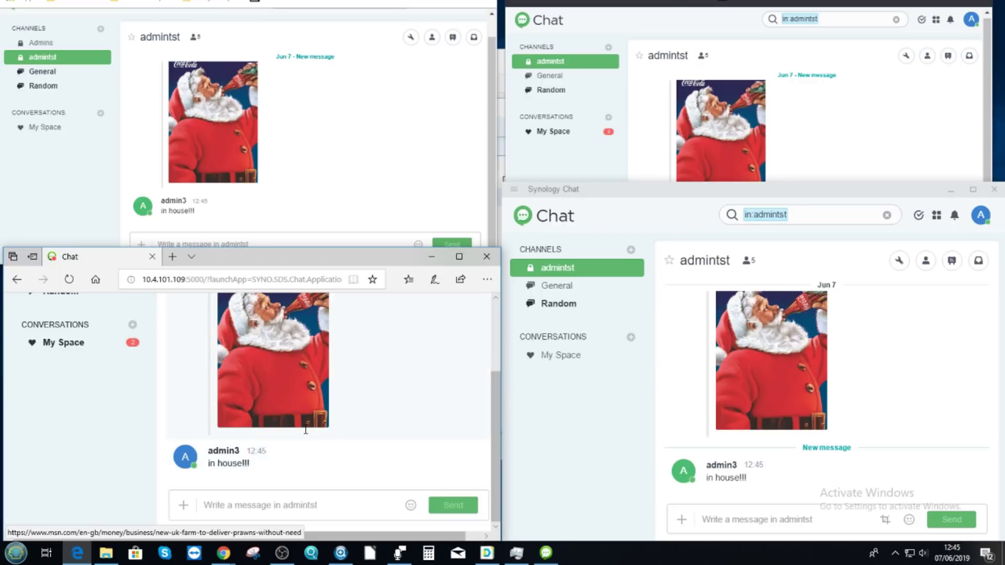
- Enlarge the top-left Chrome chat window to nearly full screen
{"action": "scroll", "coordinate": [314, 418], "scroll_direction": "up", "scroll_amount": 1}
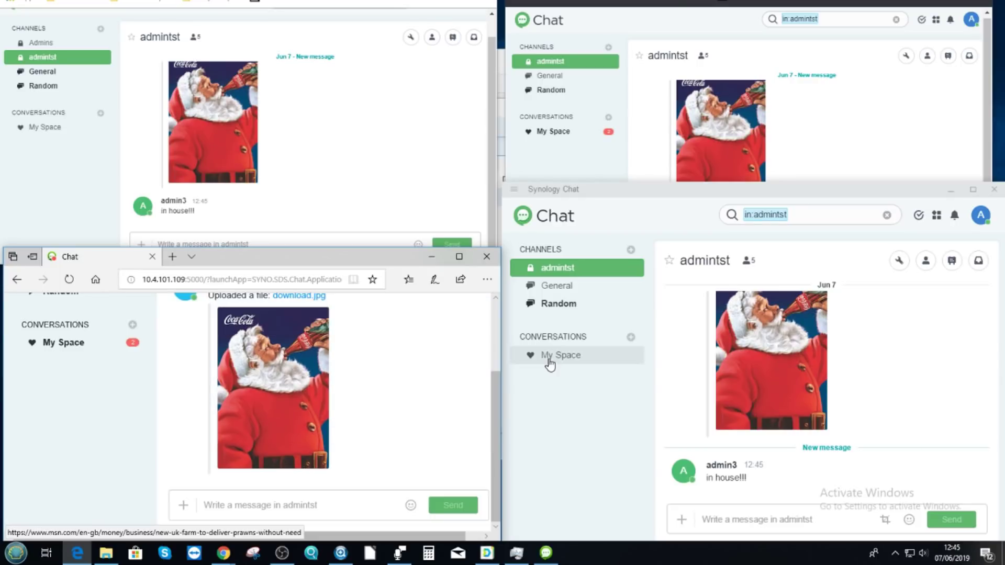
{"action": "left_click", "coordinate": [460, 173]}
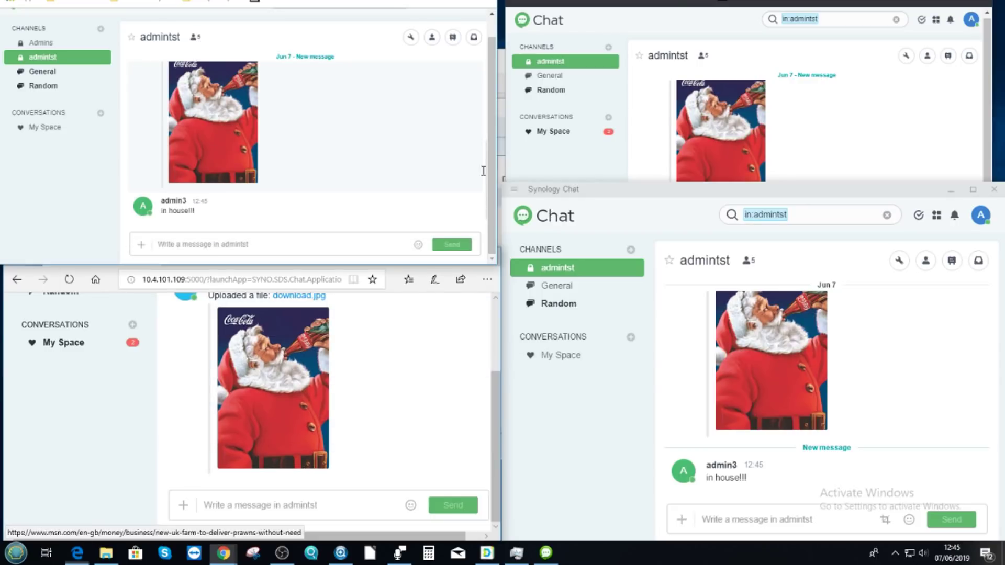
{"action": "left_click_drag", "start_coordinate": [495, 267], "coordinate": [955, 516]}
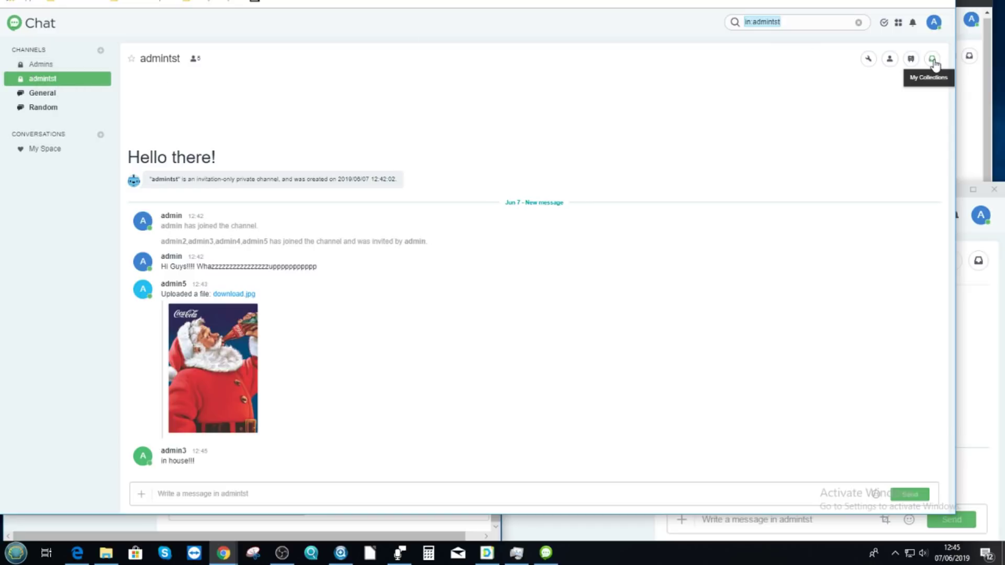
{"action": "left_click", "coordinate": [899, 25]}
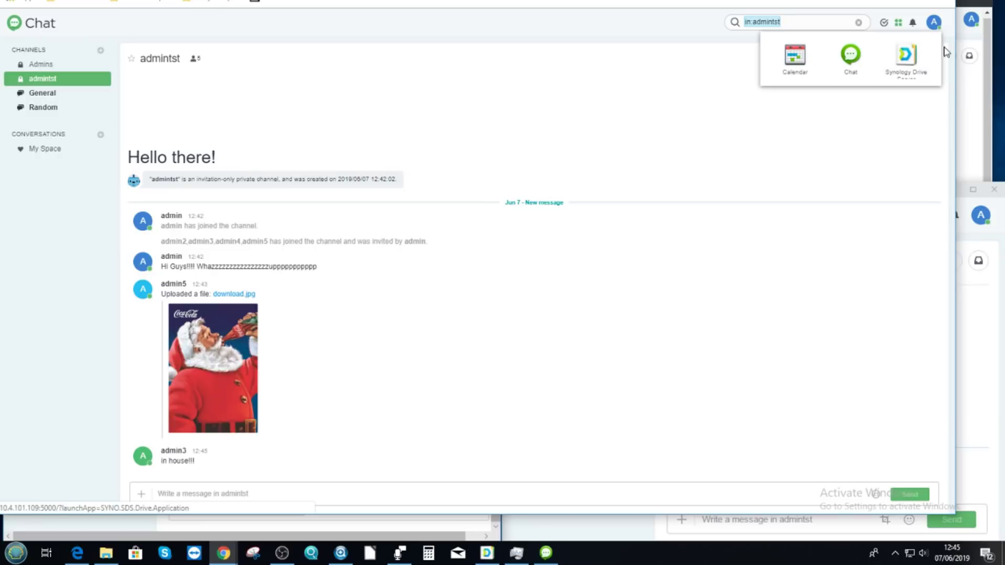
{"action": "left_click", "coordinate": [888, 29]}
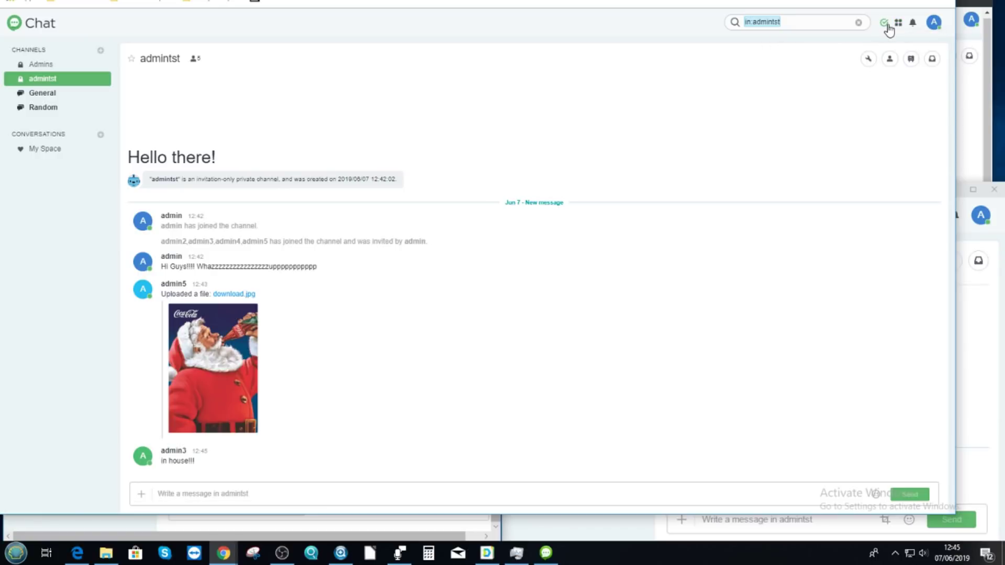
{"action": "left_click", "coordinate": [887, 25]}
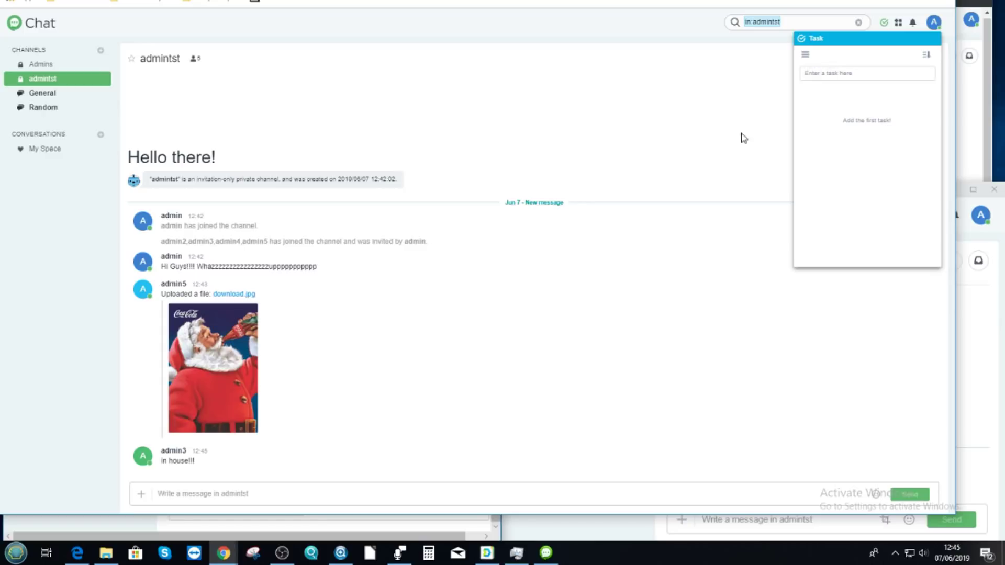
{"action": "left_click", "coordinate": [884, 23]}
{"action": "left_click", "coordinate": [933, 22]}
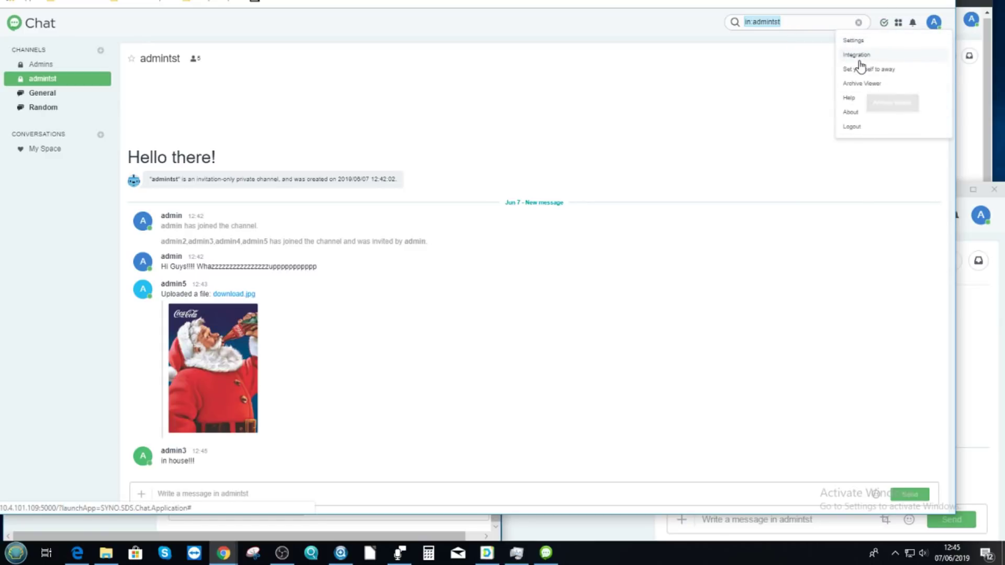
- Review the Profile, General and Themes settings pages, then close Settings without changes
{"action": "left_click", "coordinate": [863, 41]}
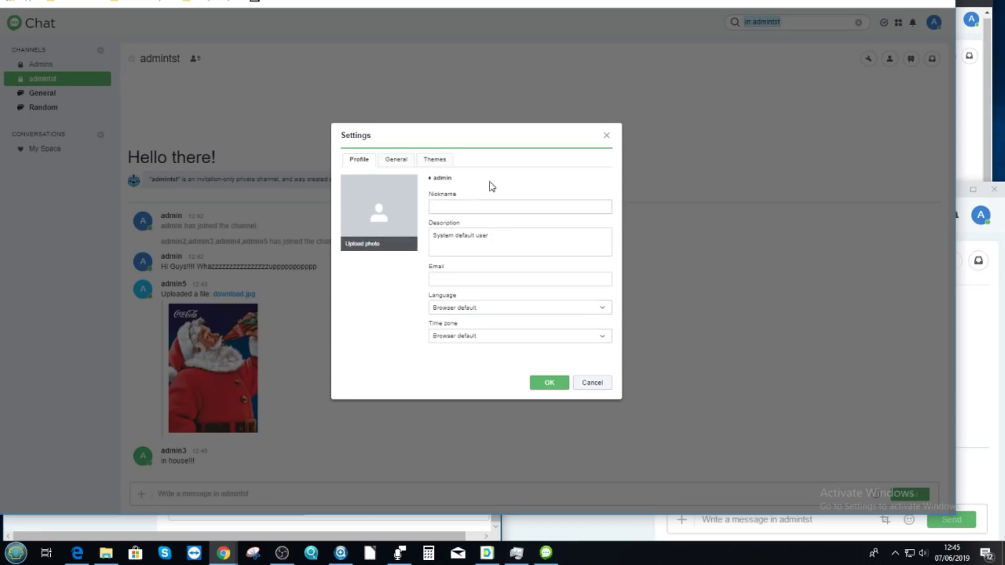
{"action": "left_click", "coordinate": [461, 278]}
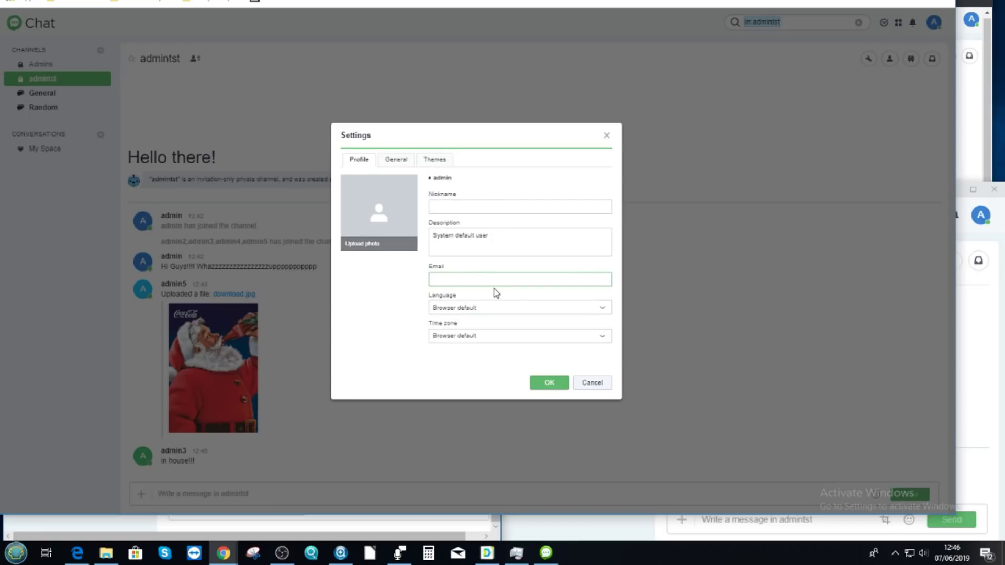
{"action": "left_click", "coordinate": [396, 159]}
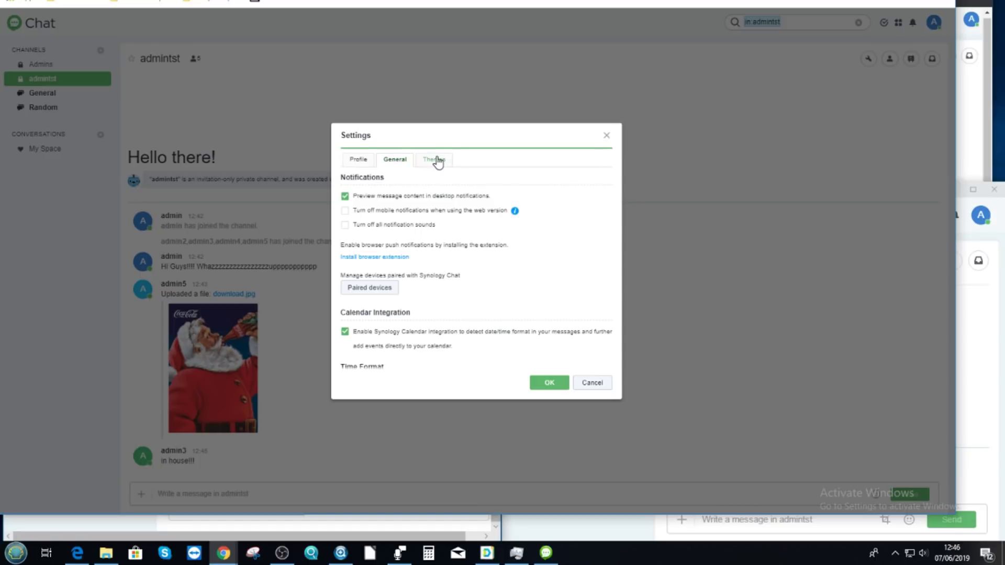
{"action": "scroll", "coordinate": [392, 211], "scroll_direction": "down", "scroll_amount": 2}
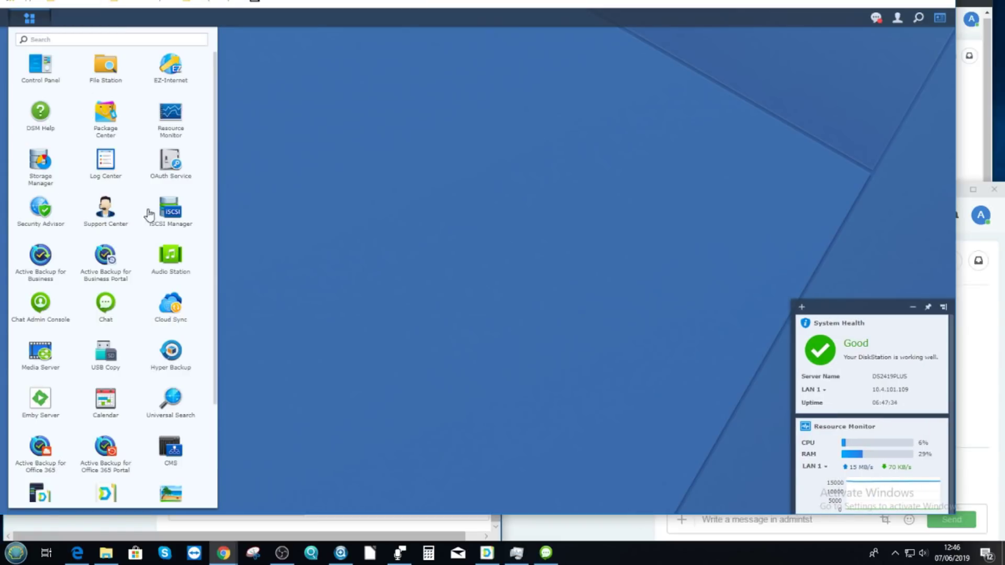
{"action": "left_click", "coordinate": [106, 404]}
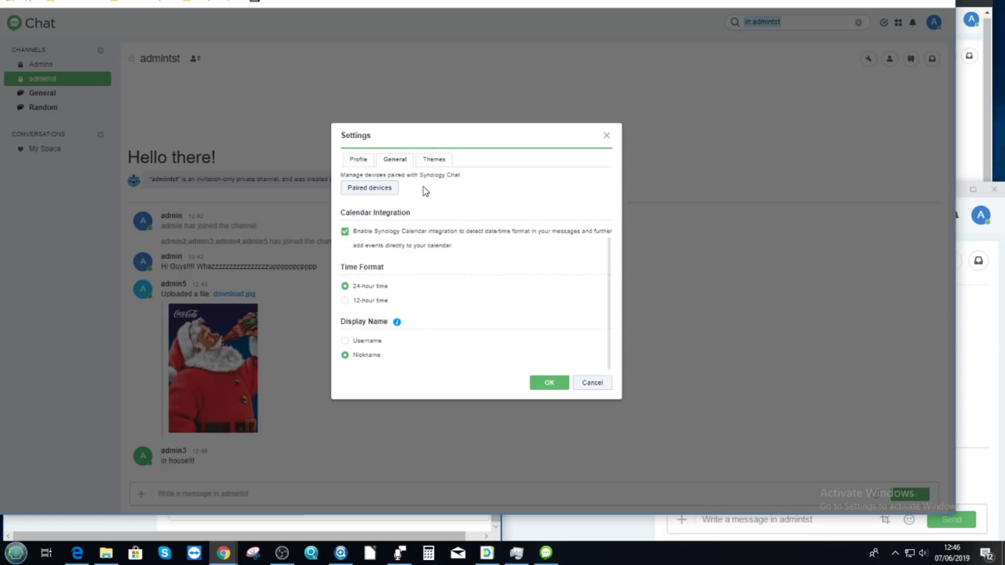
{"action": "left_click", "coordinate": [431, 160]}
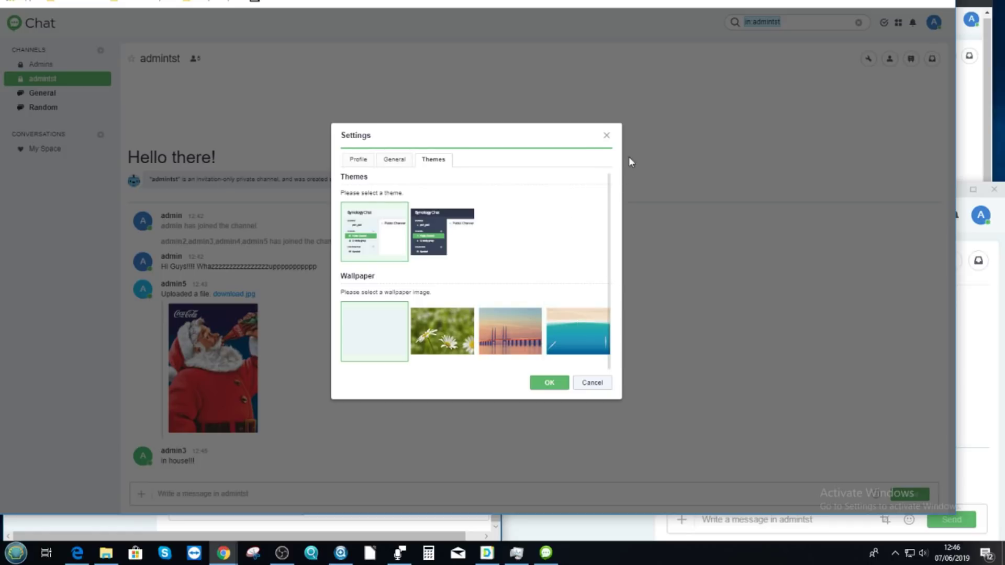
{"action": "left_click", "coordinate": [606, 137]}
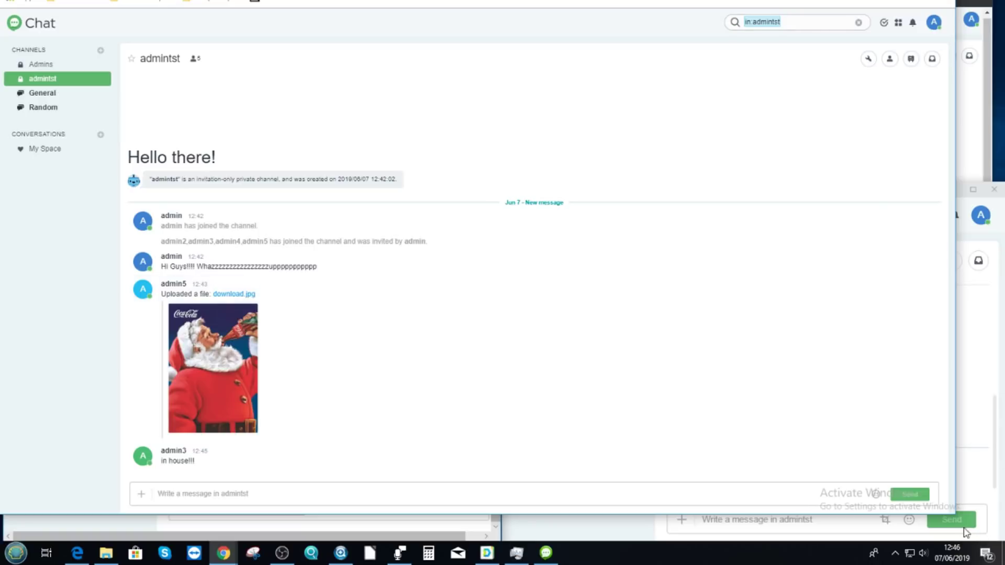
- Shrink the Chat window and check the Edge and Chrome windows show the picture and 'in house!!!'
{"action": "left_click_drag", "start_coordinate": [955, 515], "coordinate": [505, 242]}
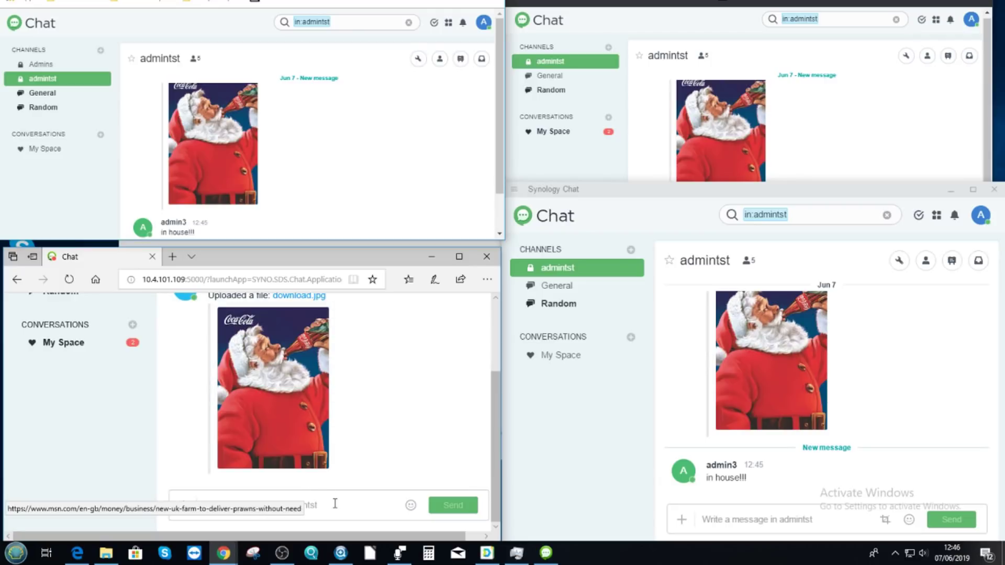
{"action": "left_click", "coordinate": [337, 516]}
{"action": "scroll", "coordinate": [422, 417], "scroll_direction": "down", "scroll_amount": 1}
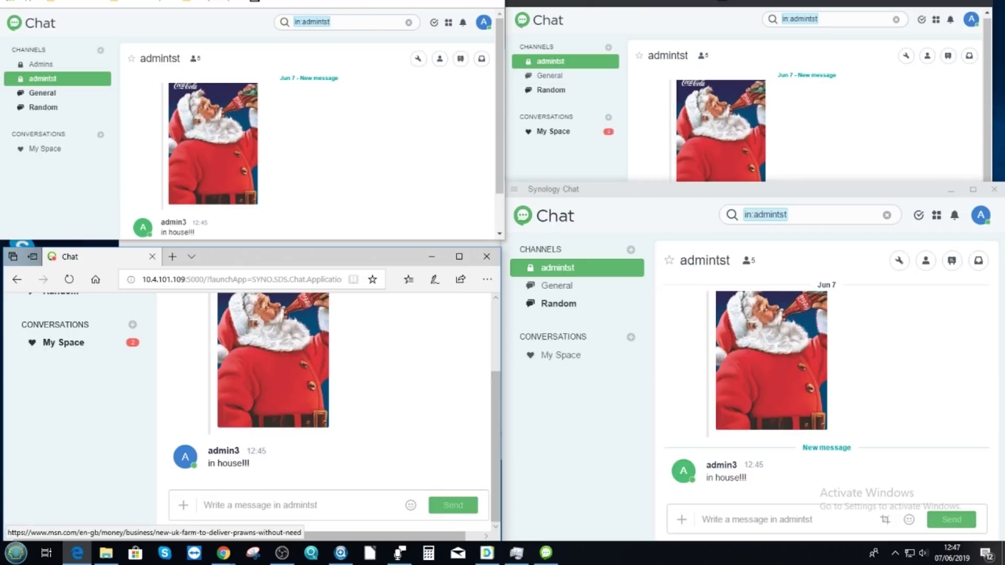
{"action": "key", "text": "alt+Tab"}
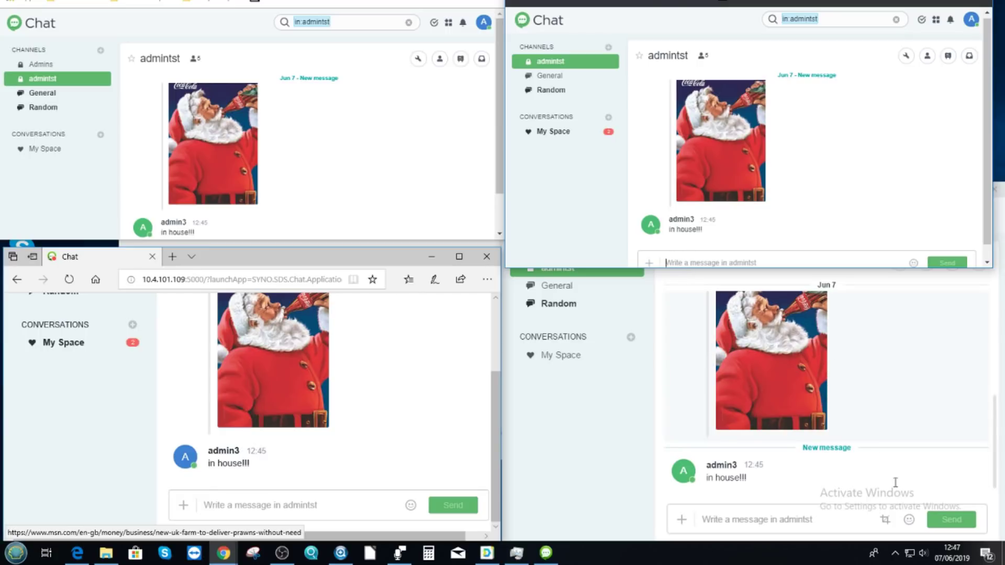
{"action": "left_click", "coordinate": [910, 435]}
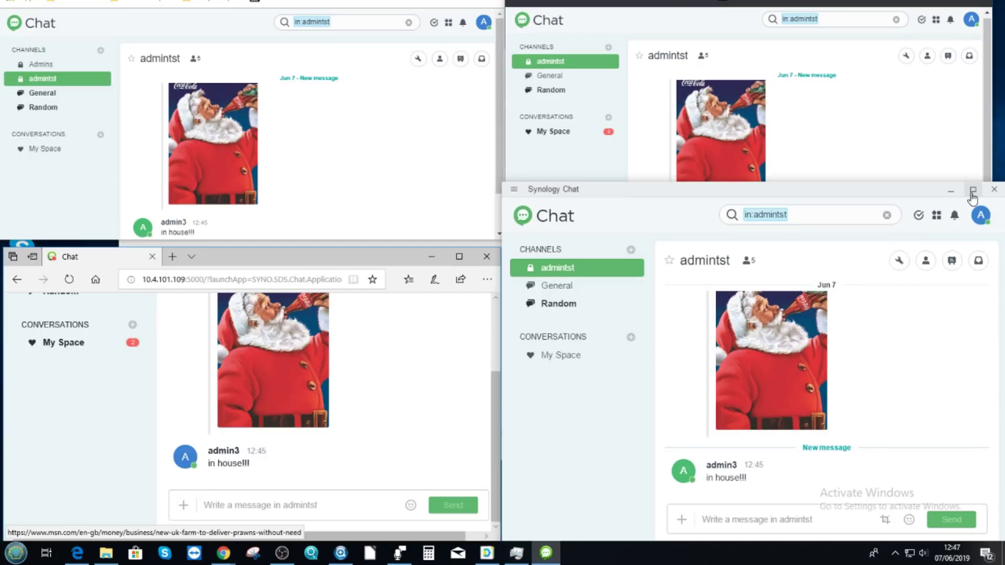
- Maximize the desktop client, look at the Integration options, then log out to the 10.4.101.109:5000 login screen
{"action": "left_click", "coordinate": [968, 192]}
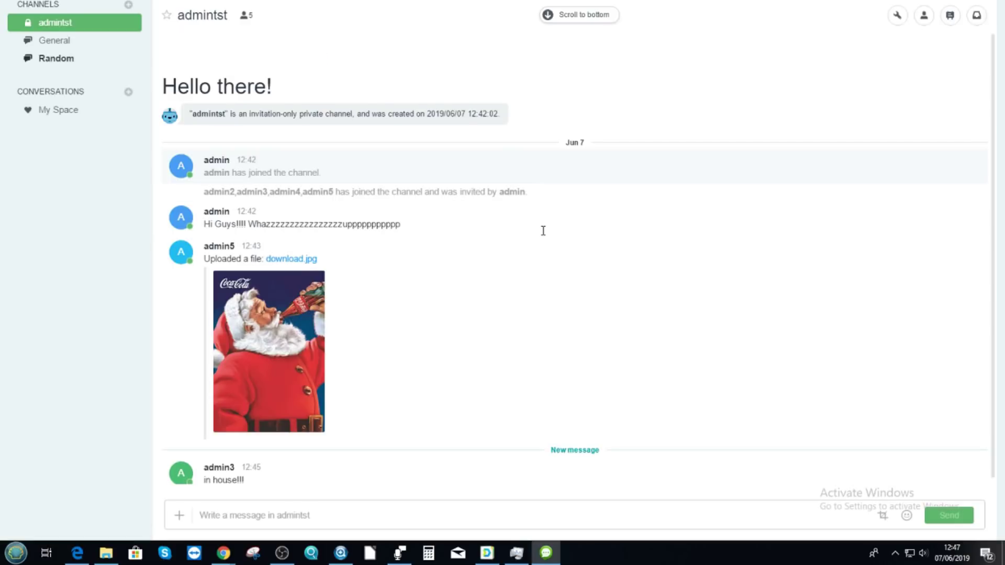
{"action": "left_click", "coordinate": [976, 15]}
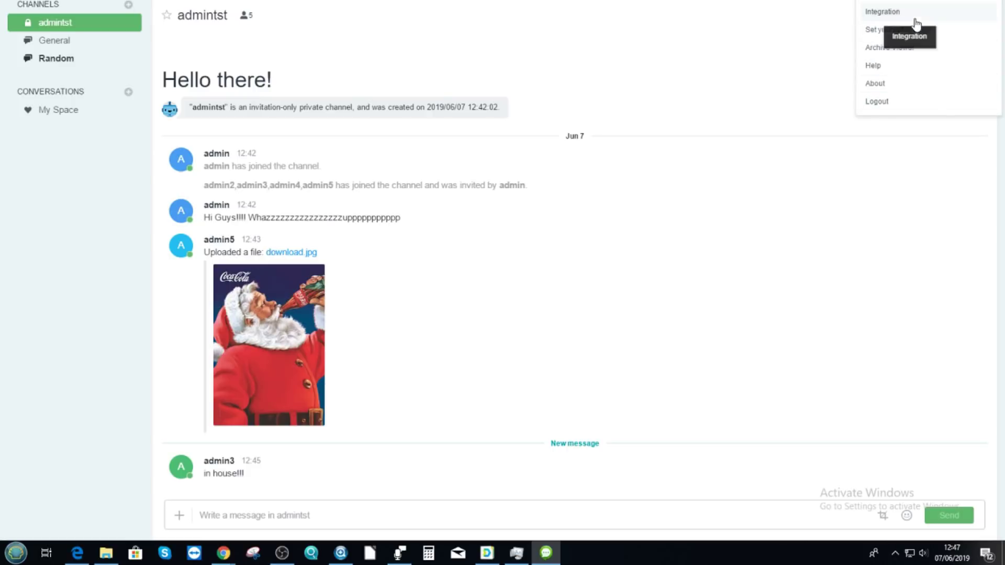
{"action": "left_click", "coordinate": [879, 10]}
{"action": "key", "text": "Escape"}
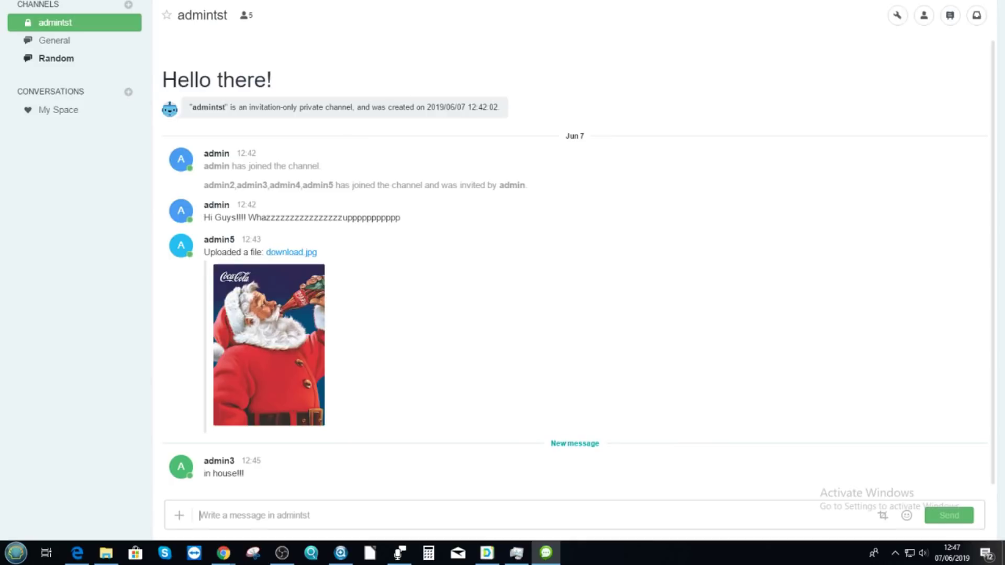
{"action": "left_click", "coordinate": [897, 16]}
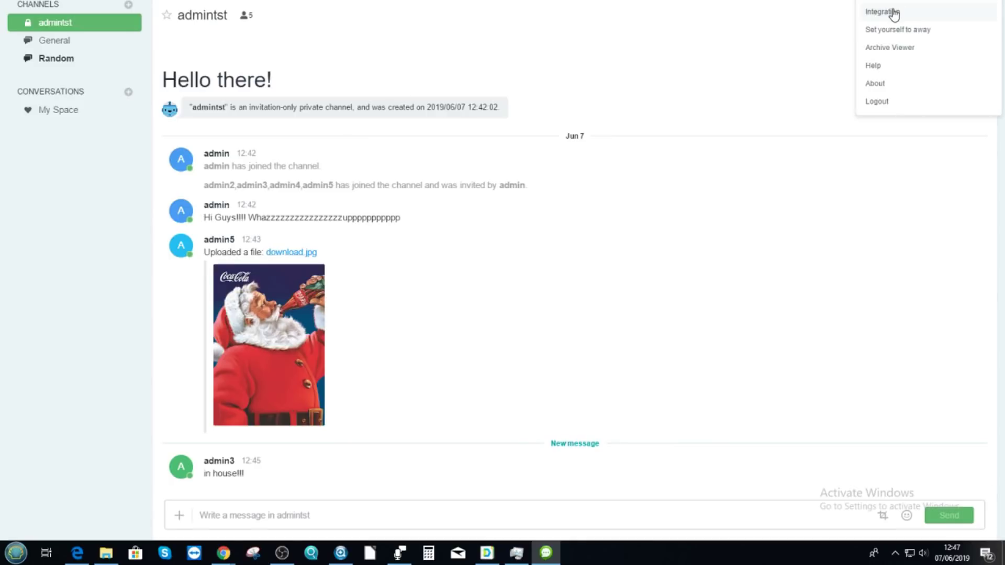
{"action": "key", "text": "Return"}
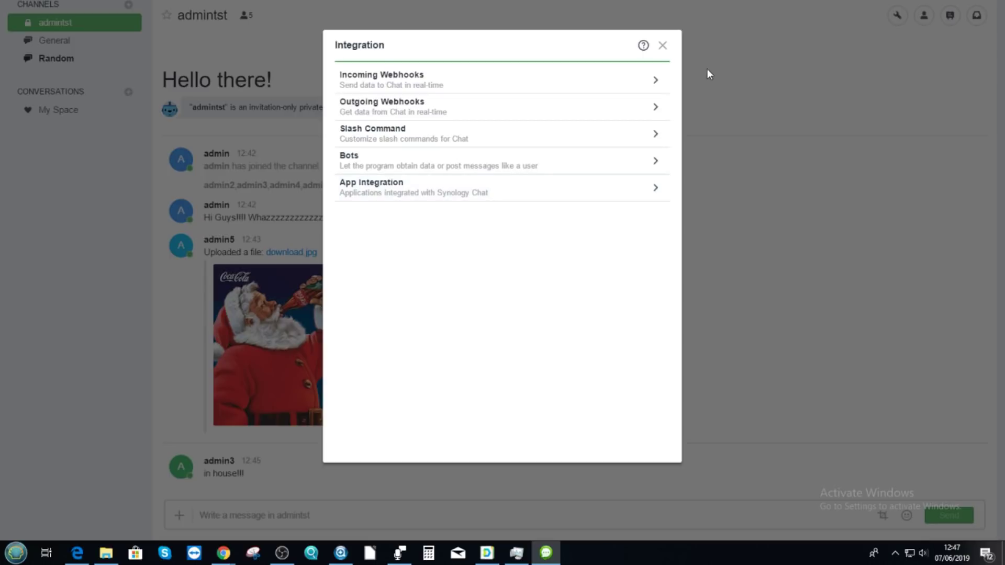
{"action": "left_click", "coordinate": [662, 46]}
{"action": "left_click", "coordinate": [923, 15]}
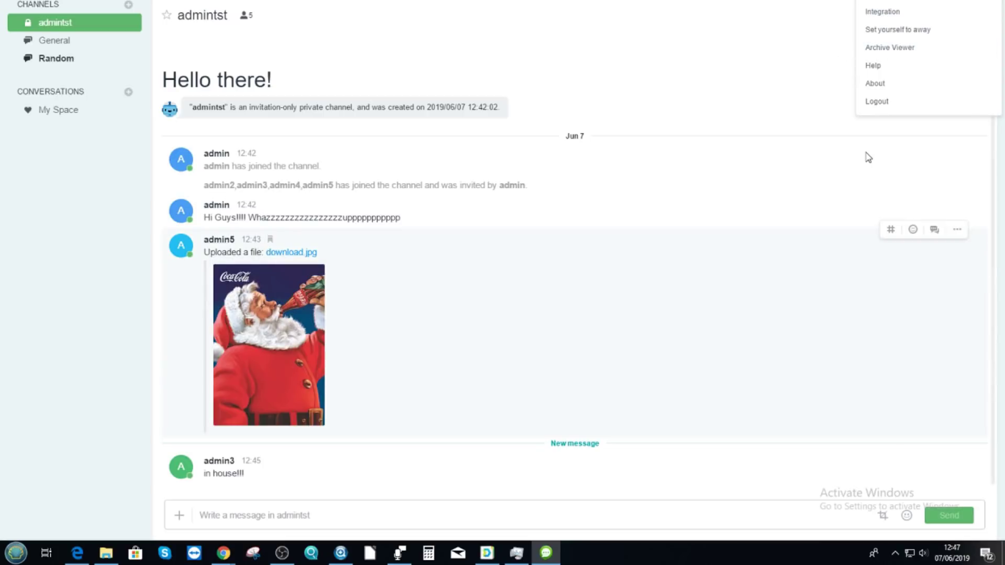
{"action": "left_click", "coordinate": [877, 102]}
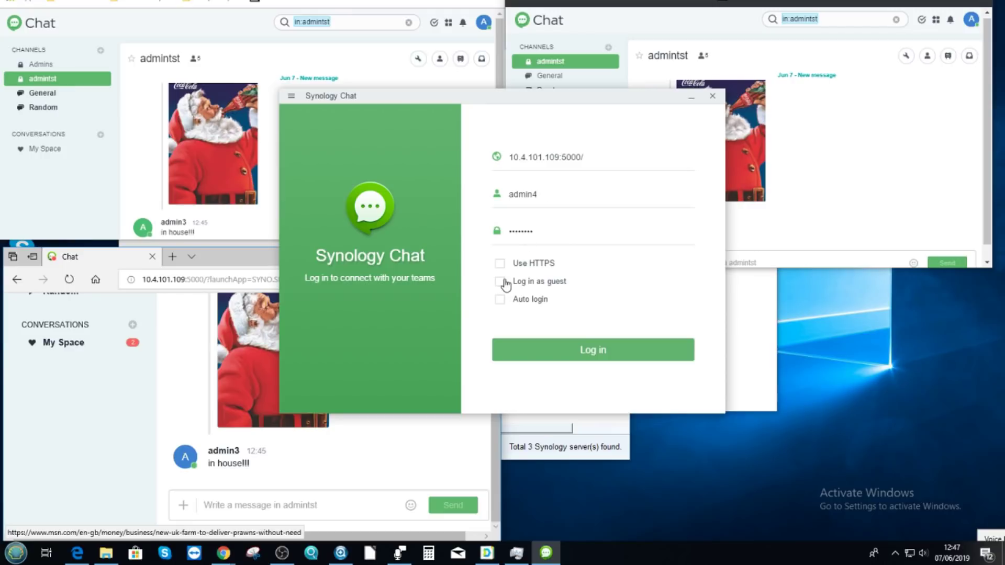
- Try a guest login as 'admin' with a new password, then close the login window after the error
{"action": "left_click", "coordinate": [500, 282]}
{"action": "left_click_drag", "start_coordinate": [533, 231], "coordinate": [508, 229]}
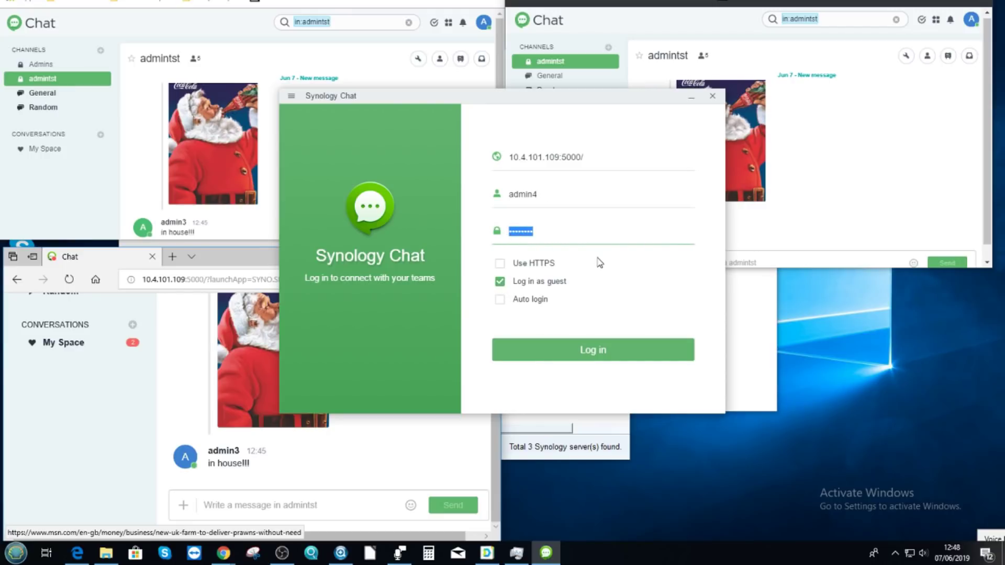
{"action": "key", "text": "BackSpace"}
{"action": "left_click_drag", "start_coordinate": [539, 194], "coordinate": [507, 194]}
{"action": "key", "text": "BackSpace"}
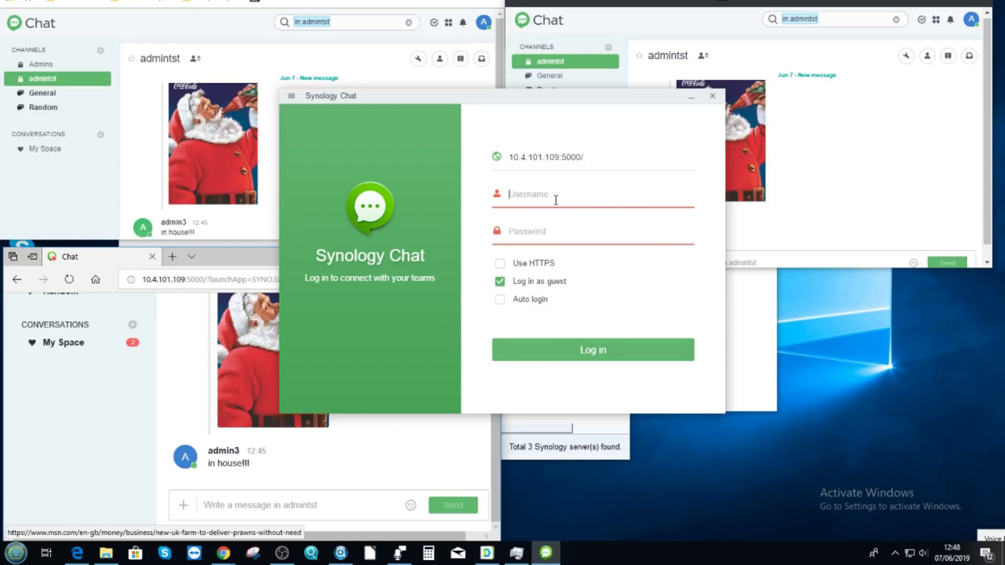
{"action": "type", "text": "admin"}
{"action": "key", "text": "Tab"}
{"action": "type", "text": "*******"}
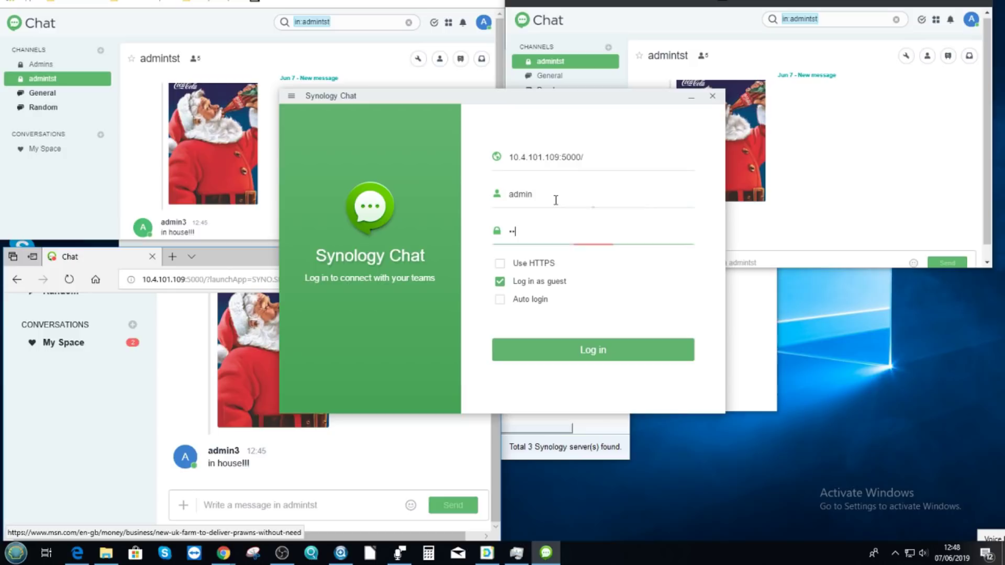
{"action": "left_click", "coordinate": [582, 349]}
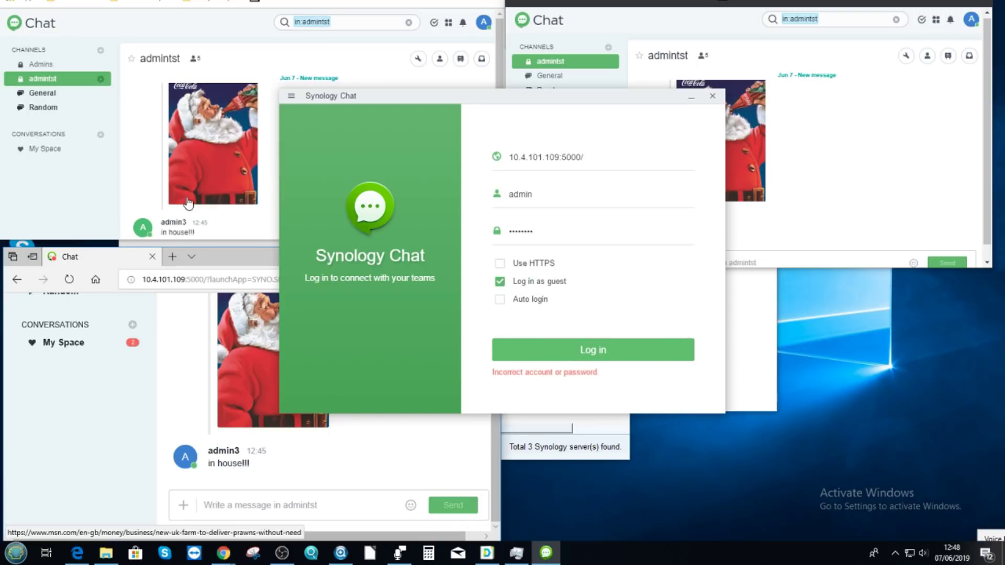
{"action": "left_click", "coordinate": [713, 98]}
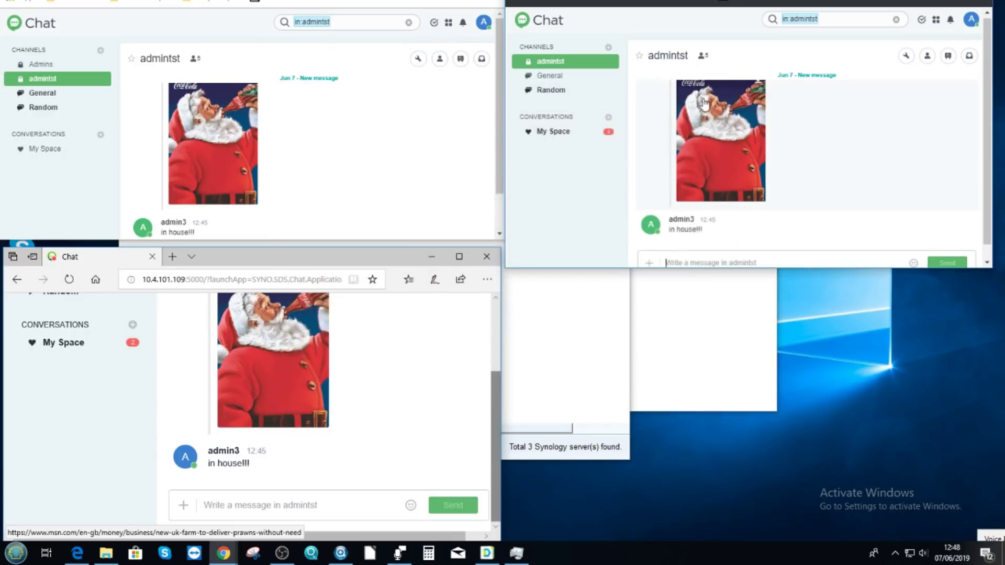
- Lengthen the right Chat window to show the full admintst history, then bring forward the top-left Chat and Edge windows
{"action": "left_click_drag", "start_coordinate": [738, 270], "coordinate": [738, 539]}
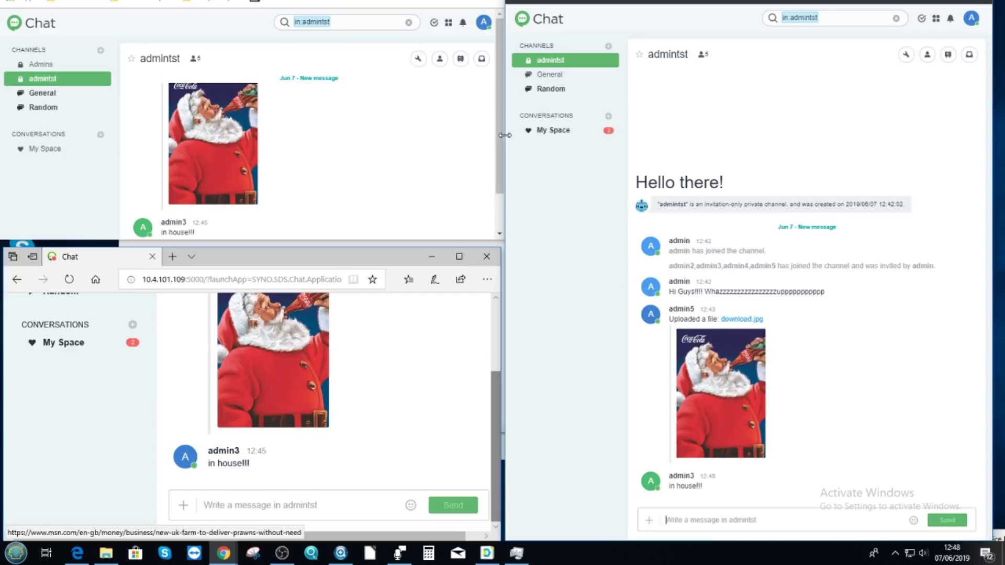
{"action": "left_click", "coordinate": [406, 133]}
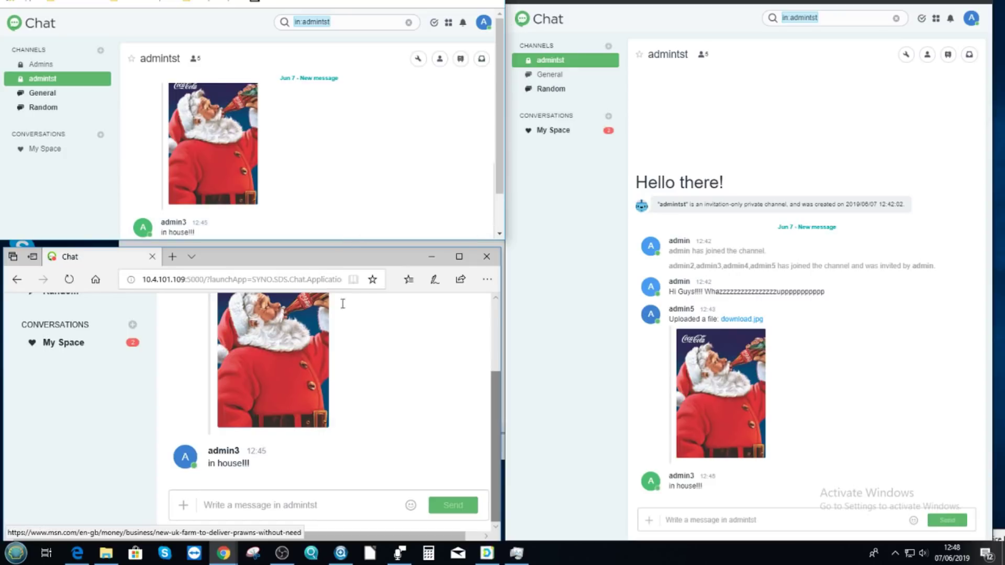
{"action": "left_click", "coordinate": [176, 415]}
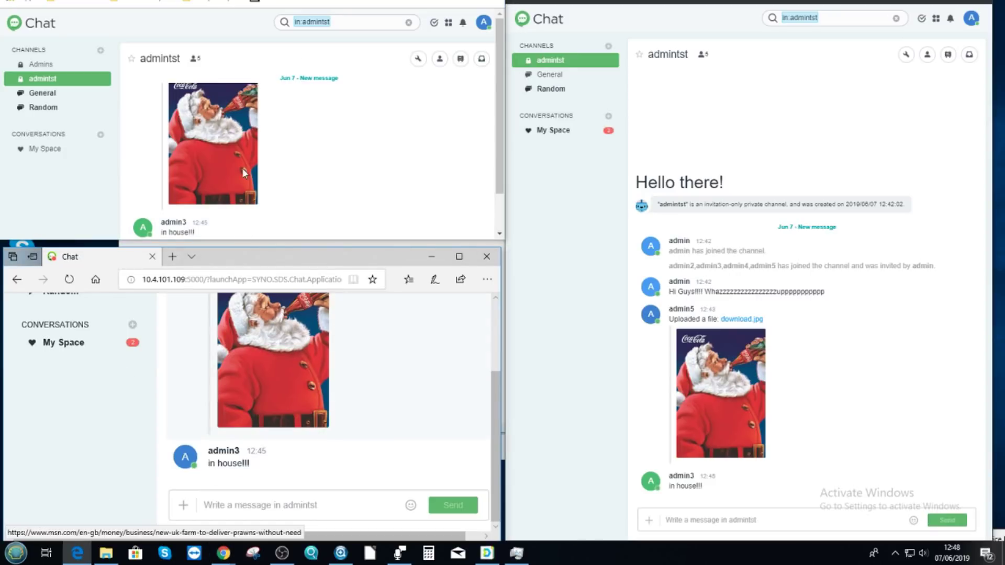